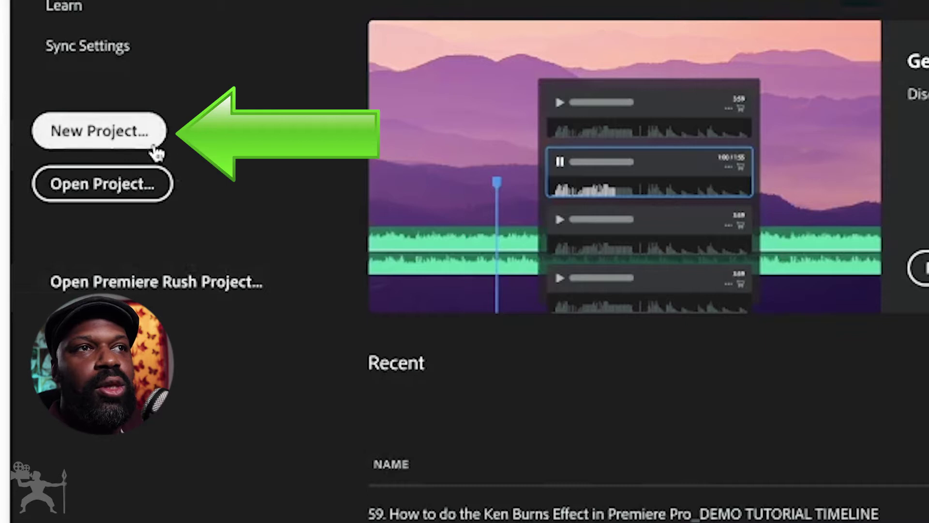
View the Learn and Sync Settings pages and return to the Home page.
click(157, 148)
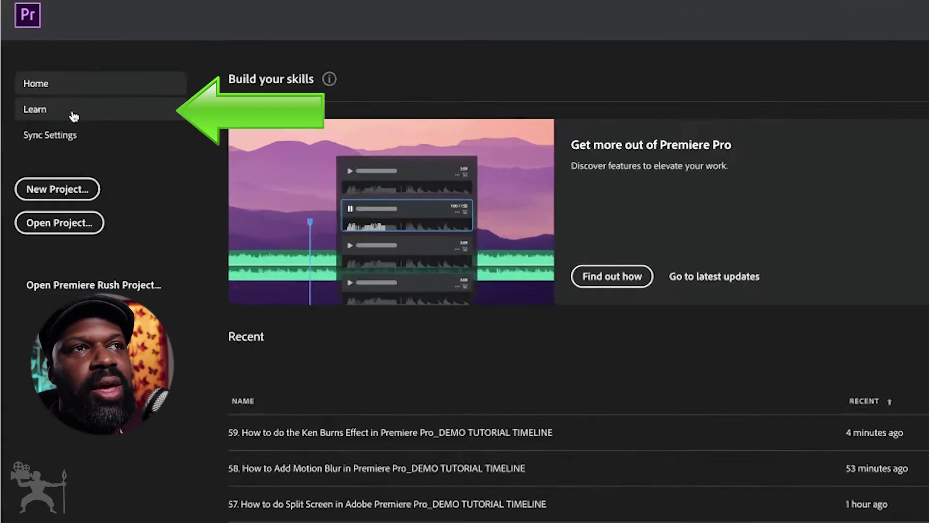
click(76, 93)
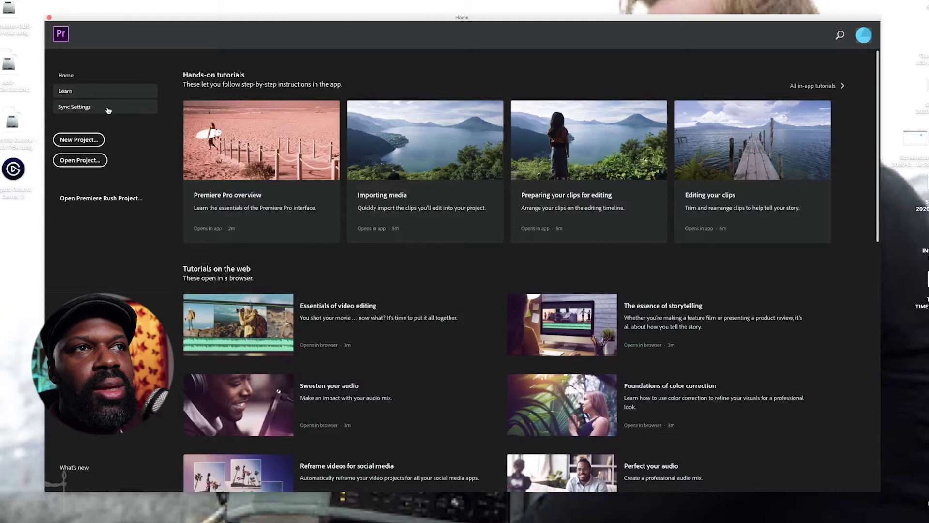
click(112, 110)
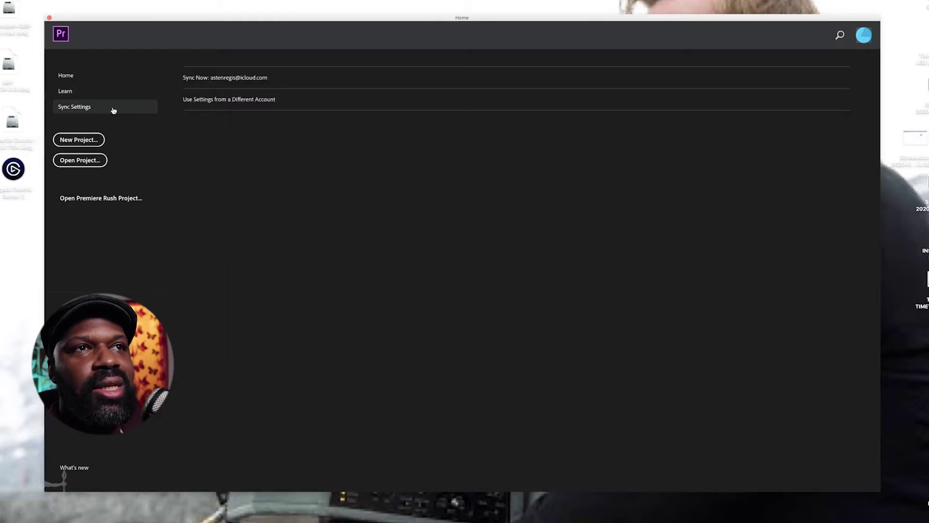
click(102, 80)
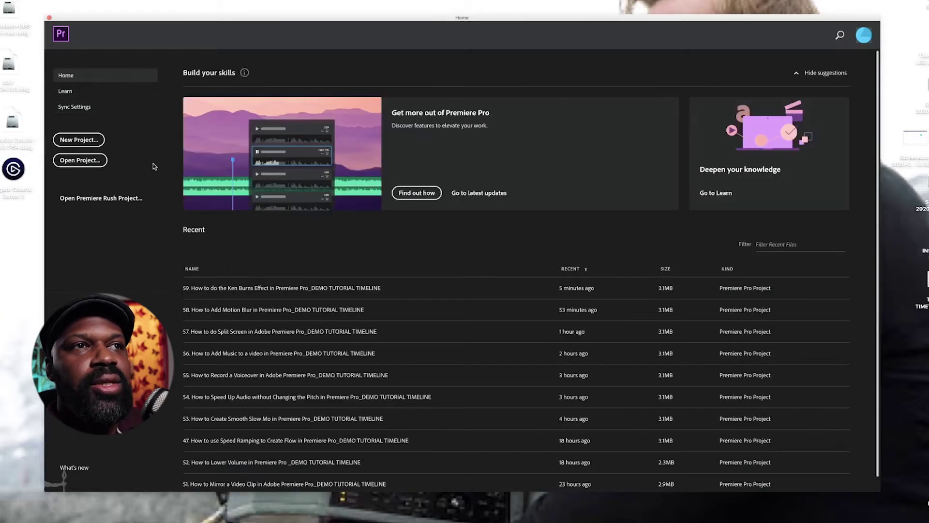
Start a new project and name it TUTORIAL.
click(82, 141)
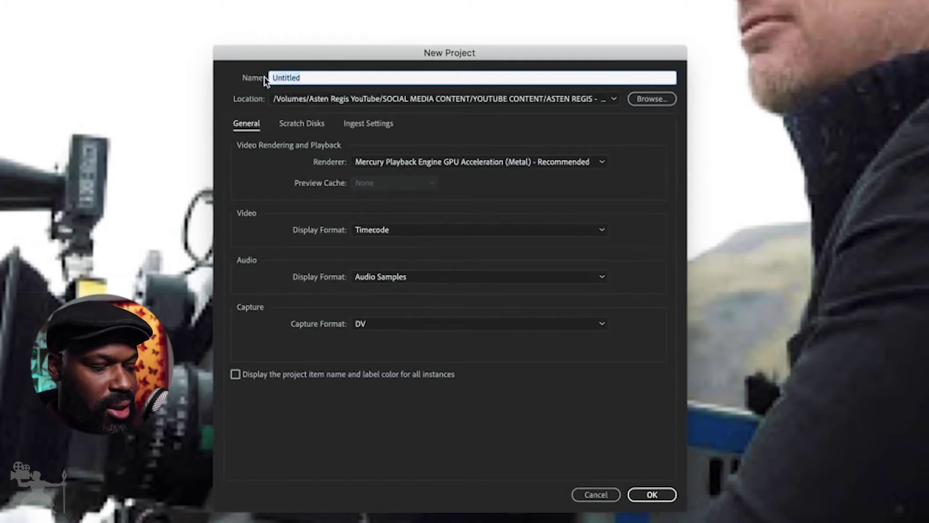
text(TUTOR)
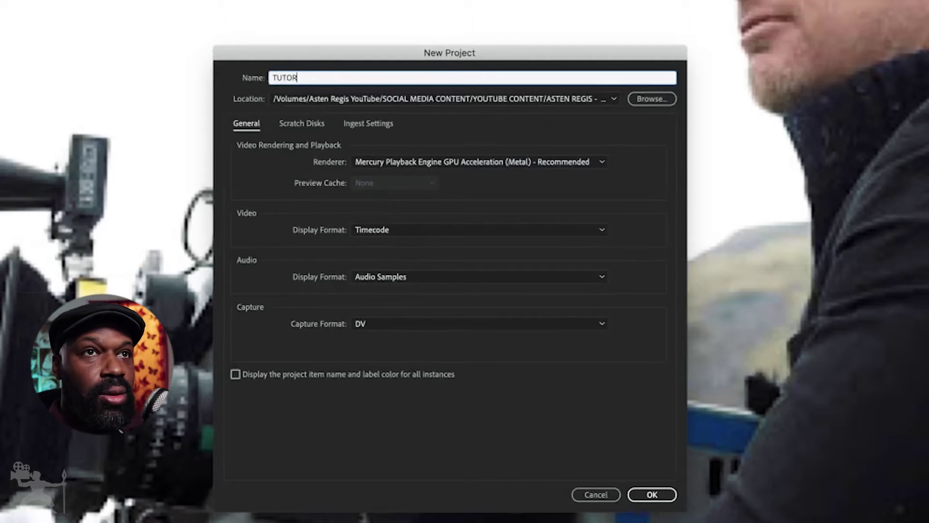
text(IAL)
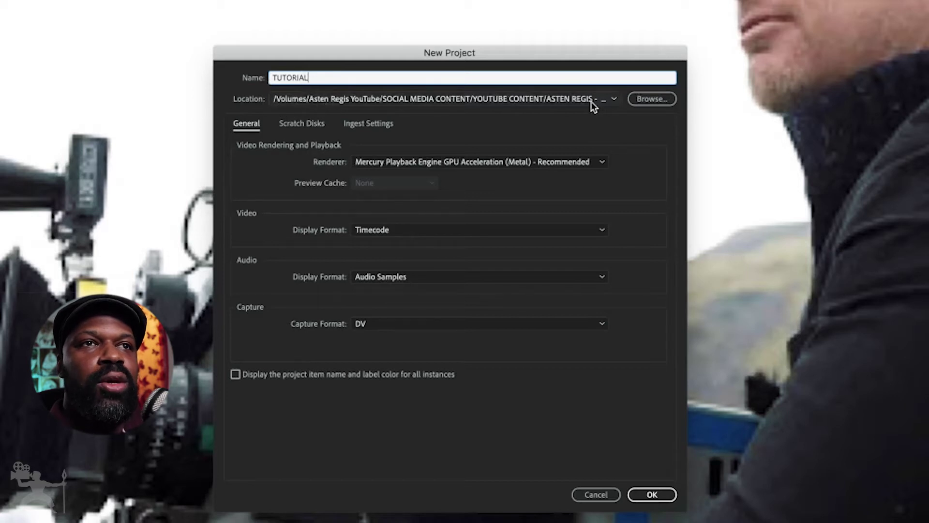
Browse for the project location and create a folder named TUTORIAL on the Desktop.
click(653, 102)
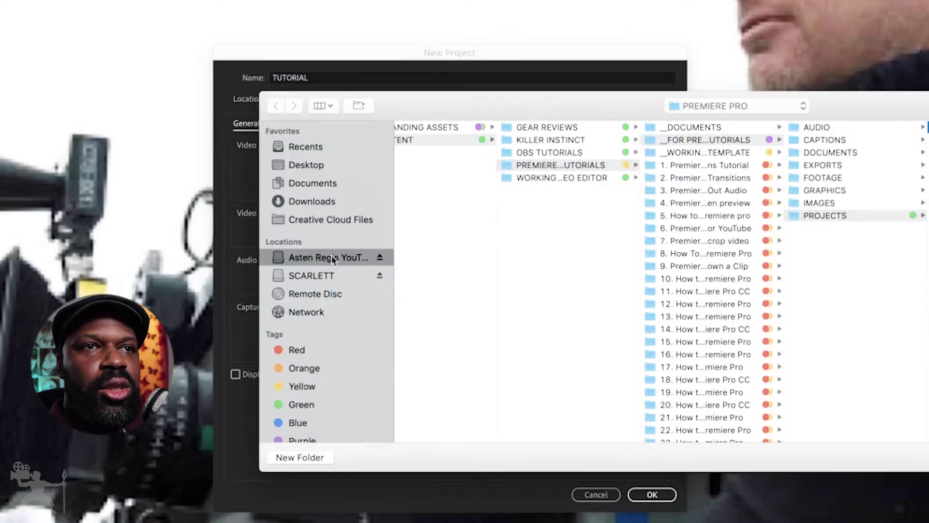
click(315, 167)
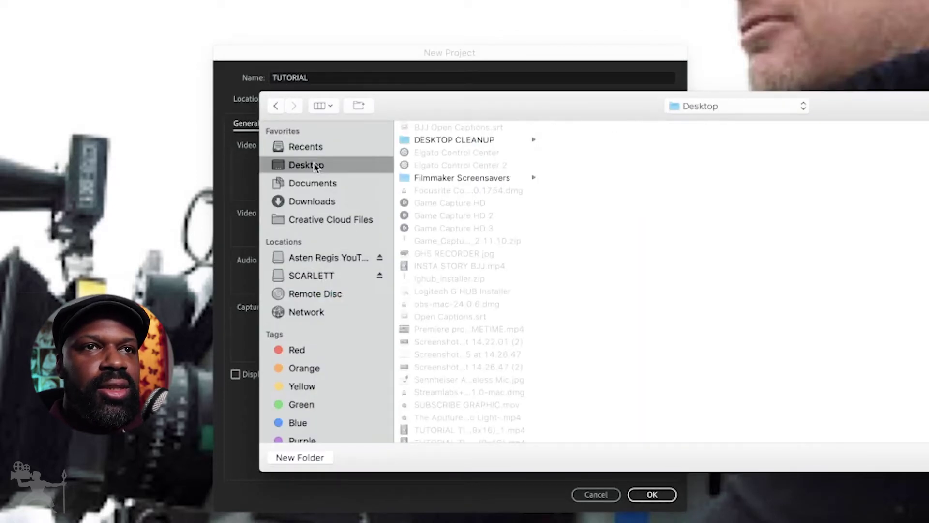
click(306, 458)
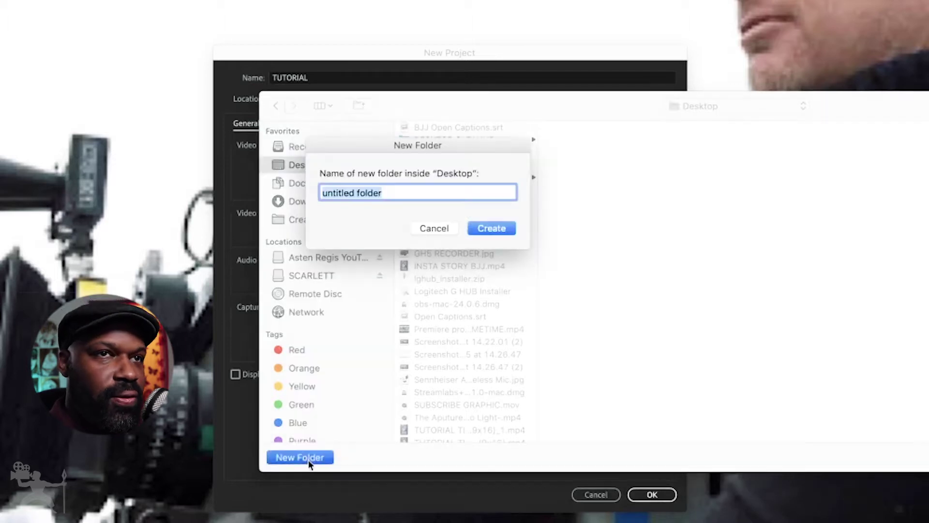
text(TUT)
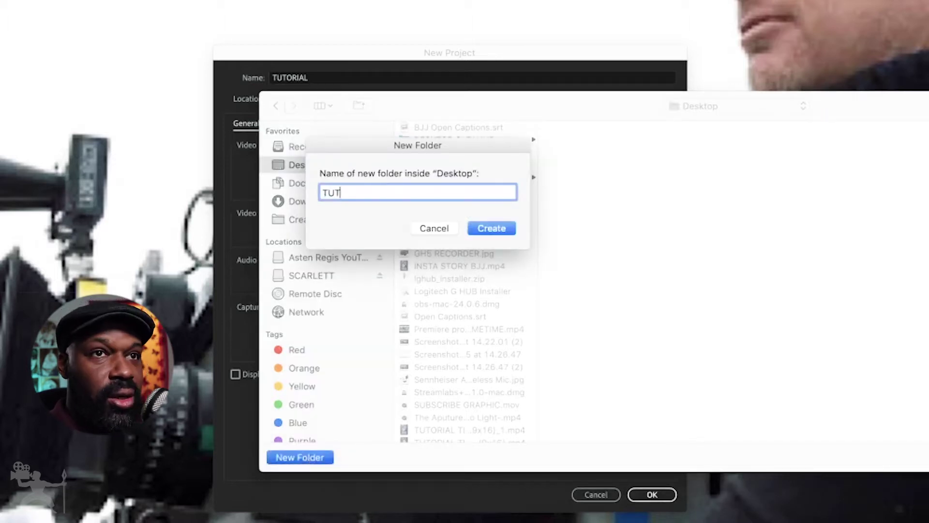
text(ORIAL)
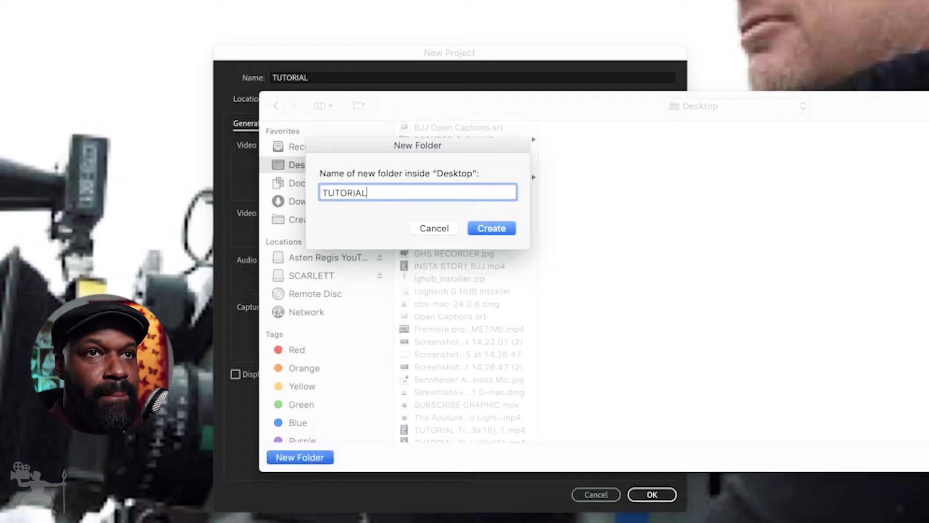
click(489, 231)
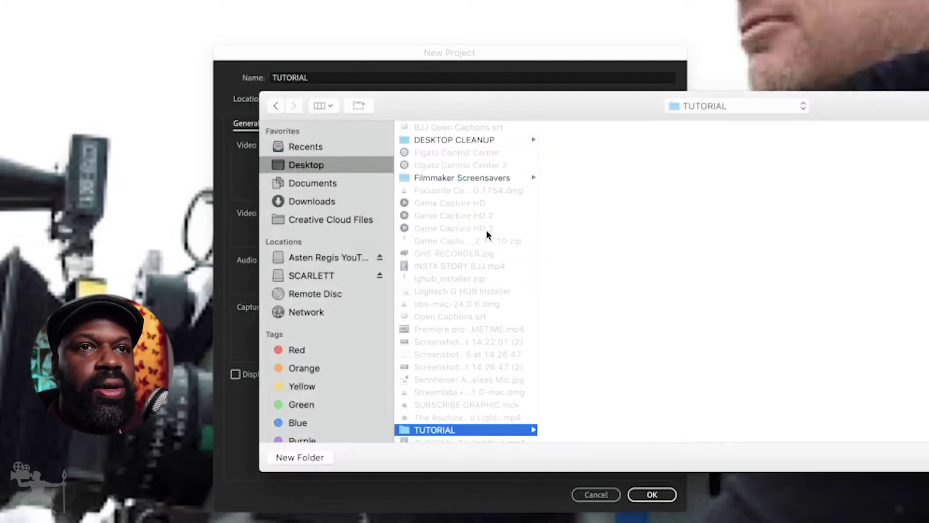
Create a PROJECT subfolder inside TUTORIAL and create the new project with that subfolder as its location.
click(316, 457)
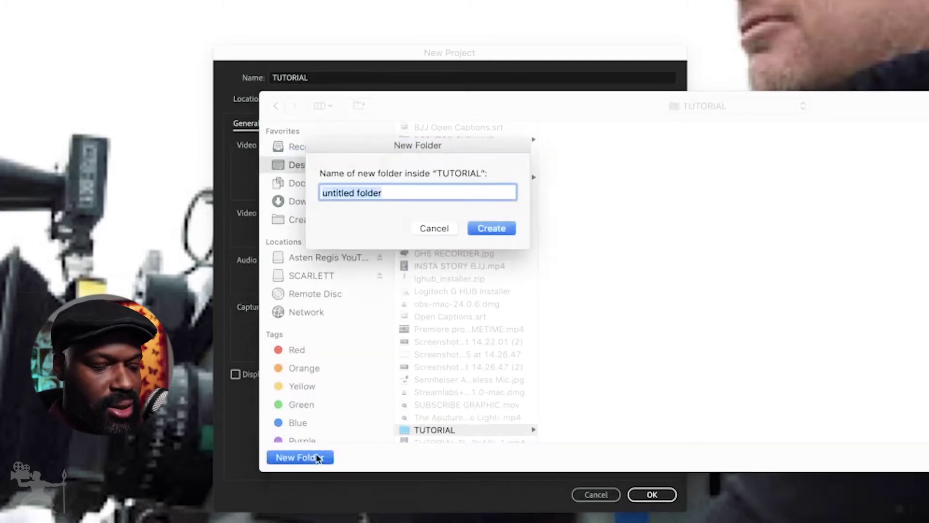
text(PROJECT)
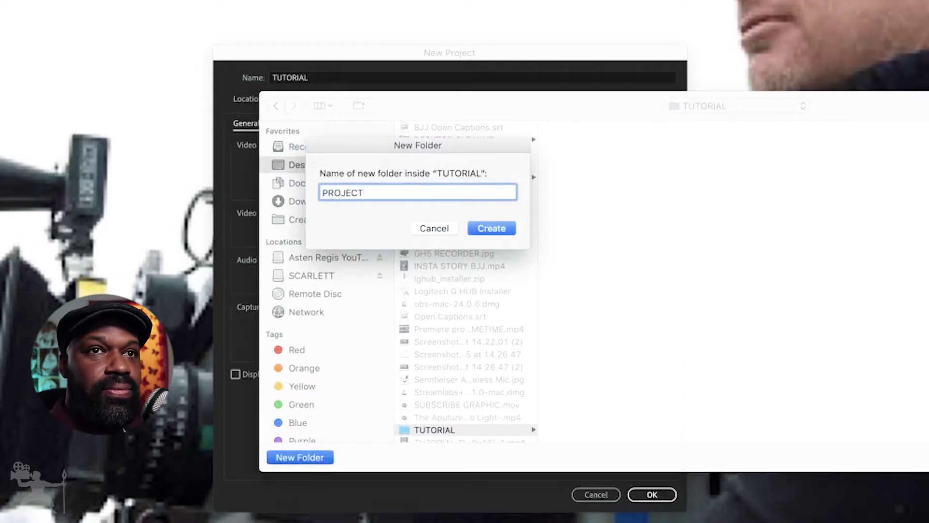
click(498, 230)
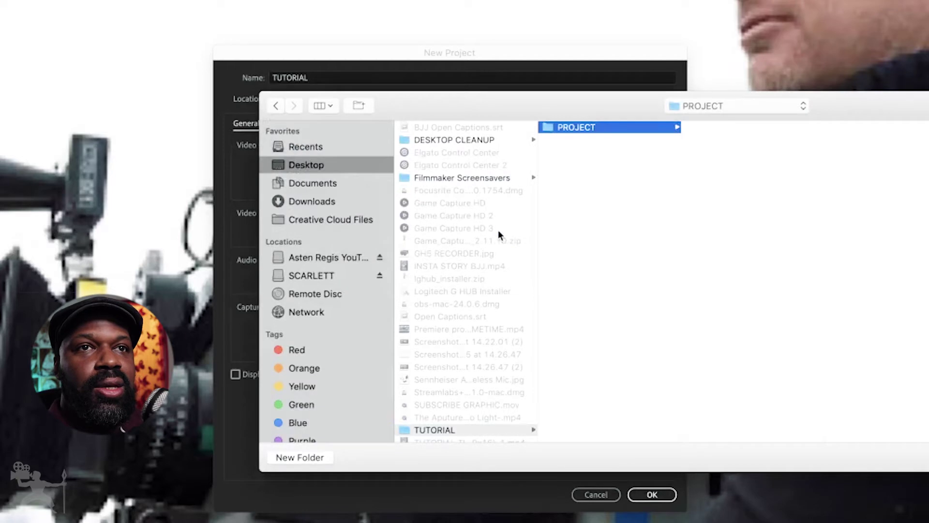
drag(591, 107, 242, 187)
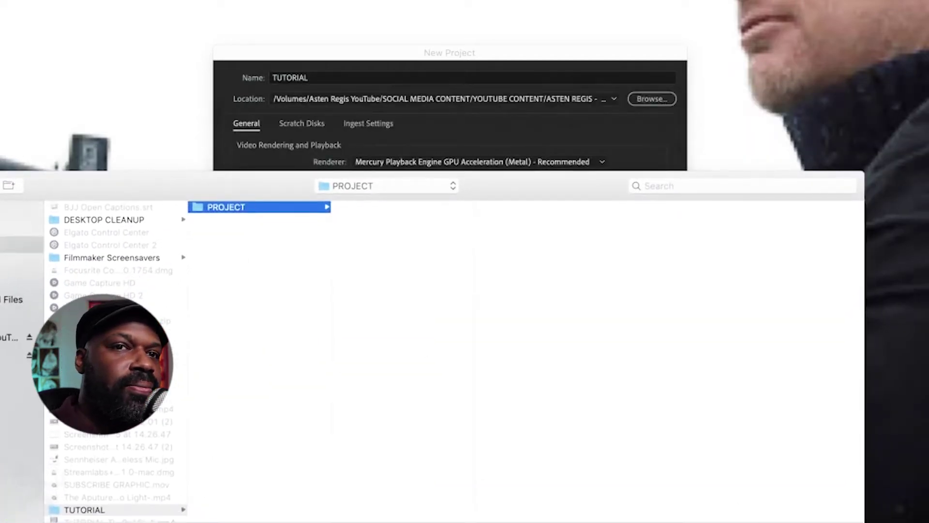
click(834, 522)
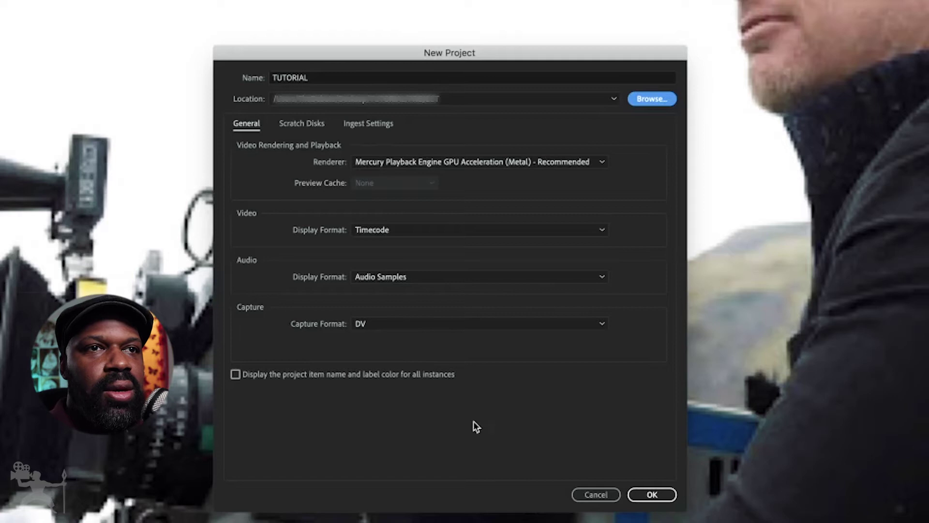
click(652, 494)
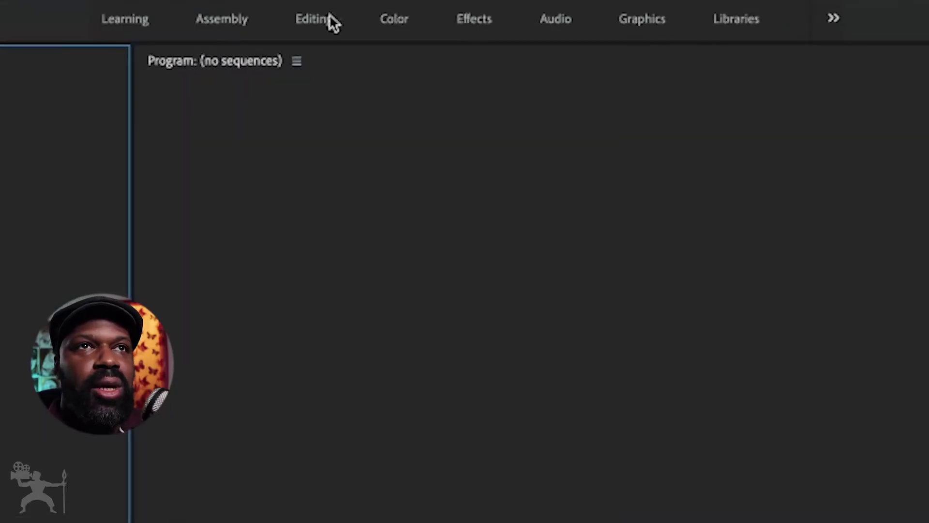
Look through the Assembly and Learning workspaces and set the layout to the Editing workspace.
click(315, 26)
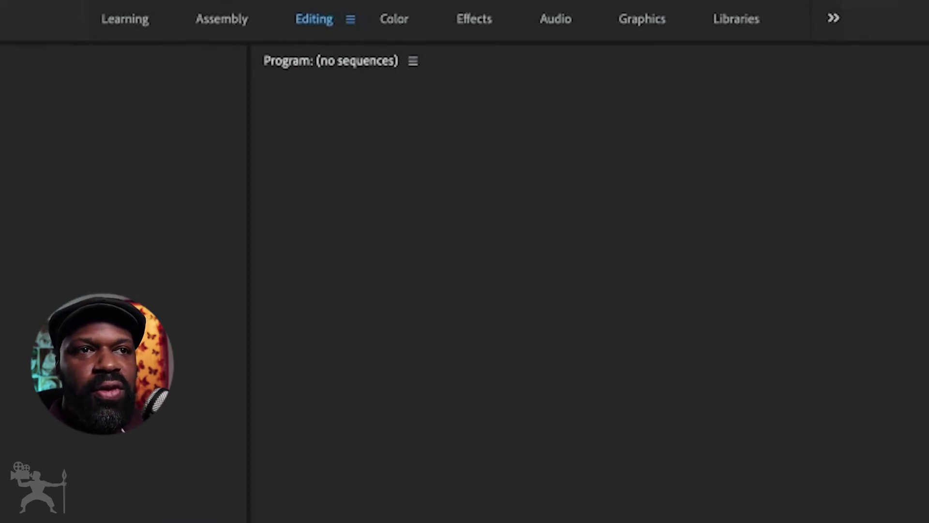
click(402, 22)
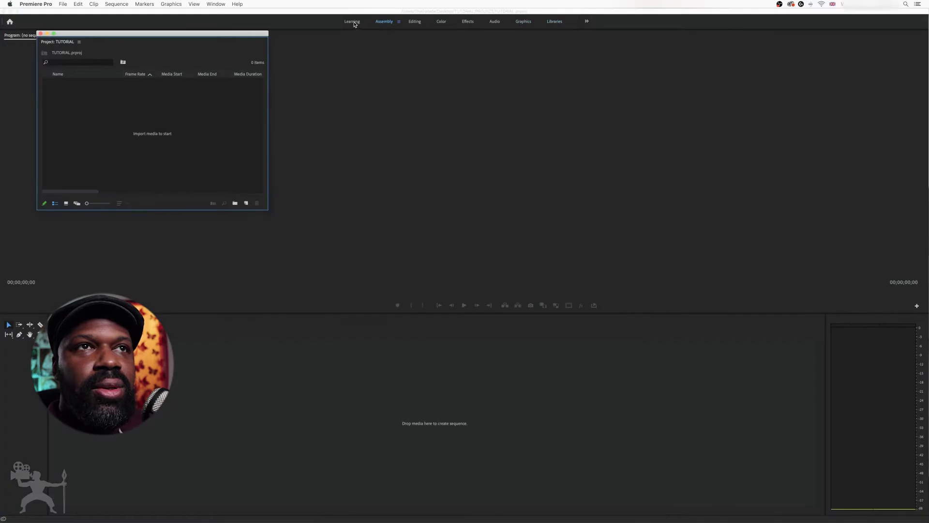
click(354, 22)
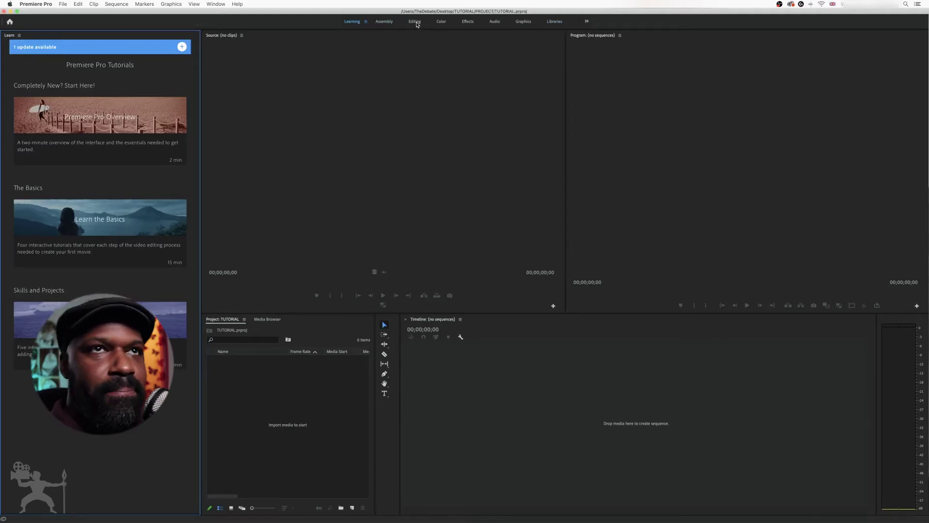
click(415, 22)
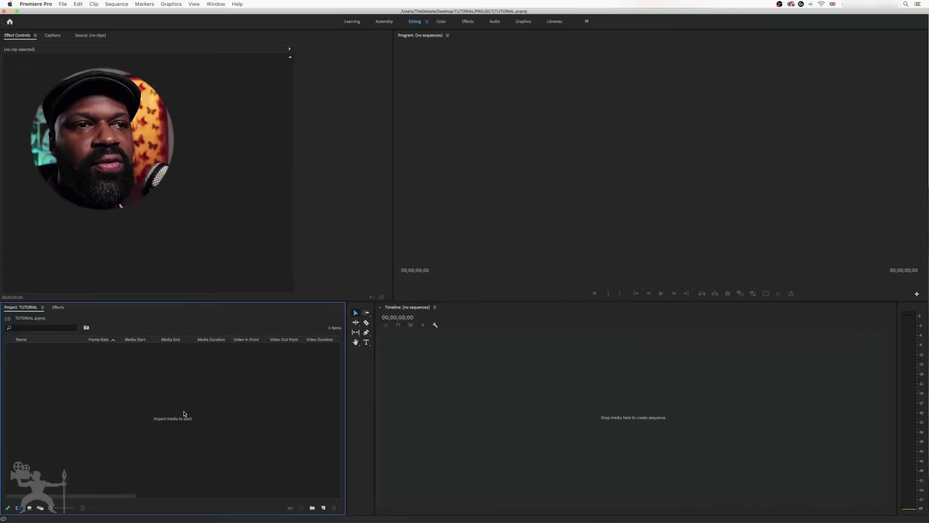
Import the clips MVI_1312.MOV, MVI_1313.MOV and MVI_1314.MOV from Monday's MOV folder into the project.
double_click(185, 414)
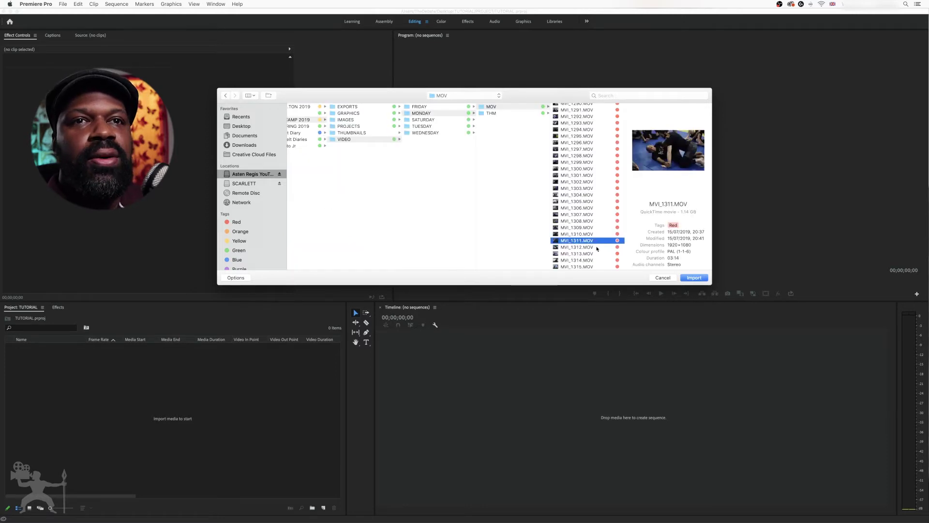
click(597, 248)
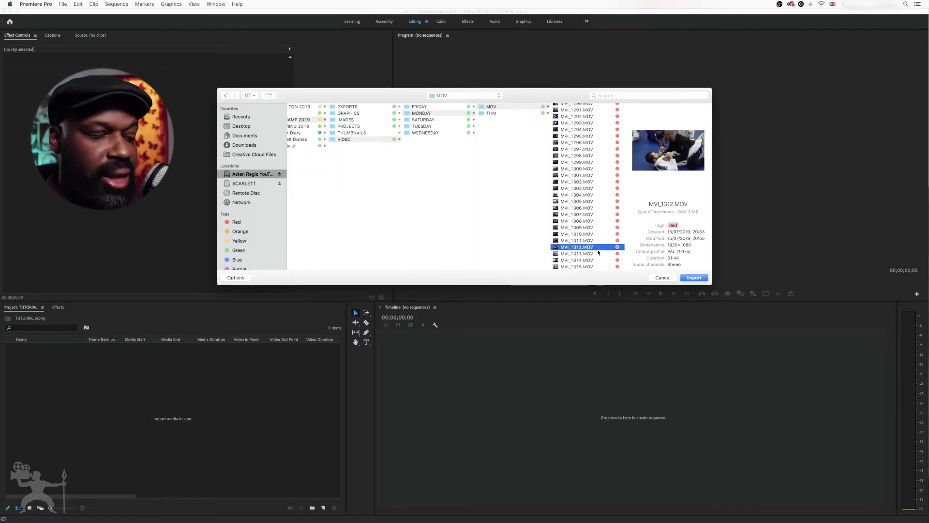
shift+click(601, 254)
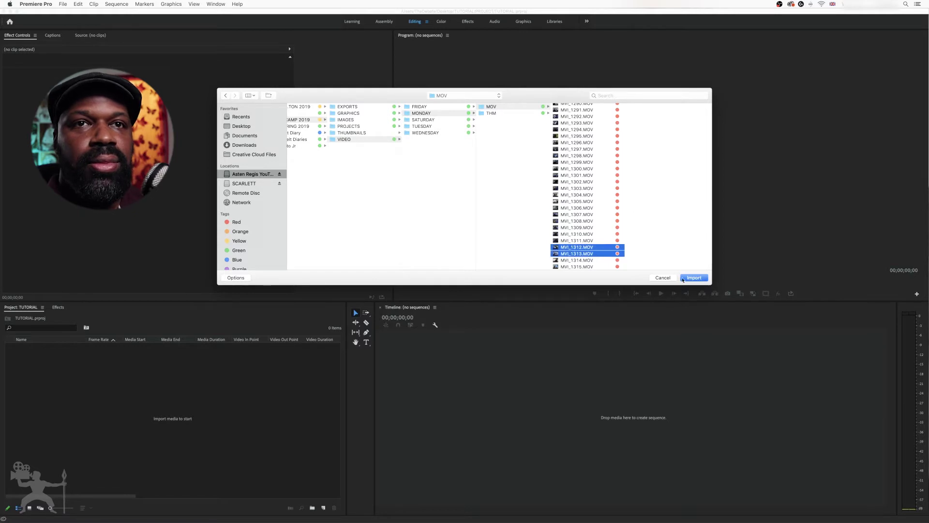
shift+click(610, 261)
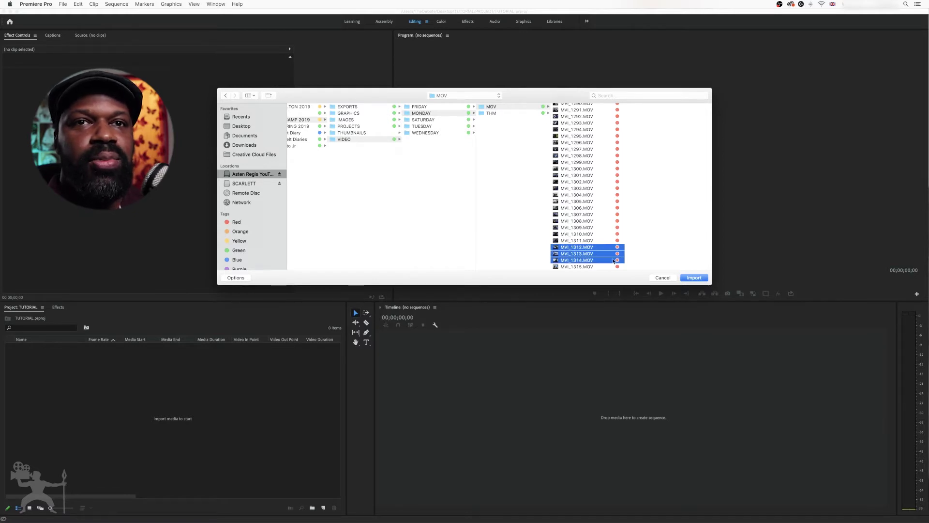
click(695, 278)
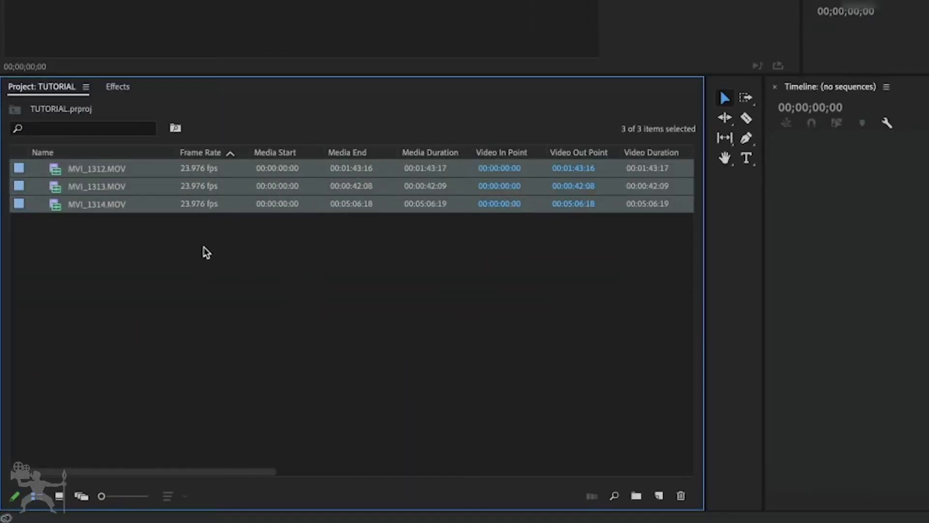
Create a new bin named FOOTAGE at the top level of the project.
click(195, 291)
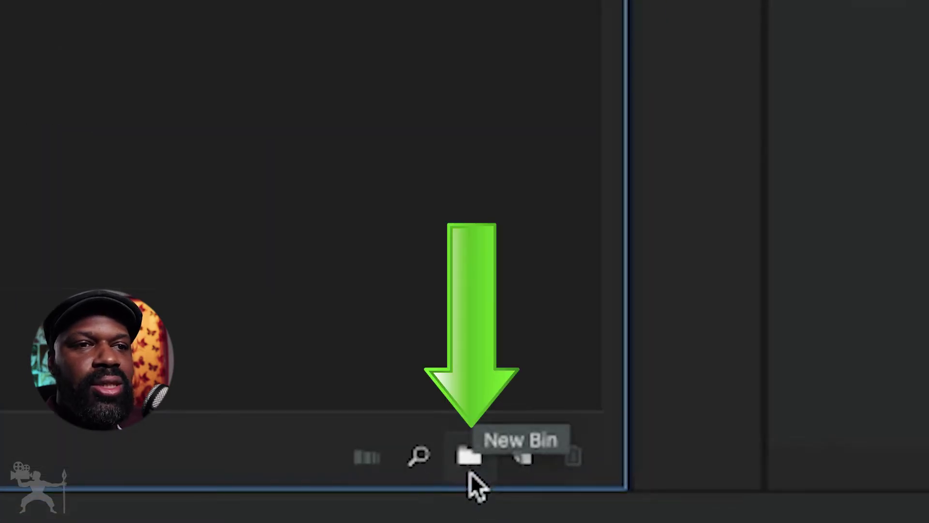
click(469, 476)
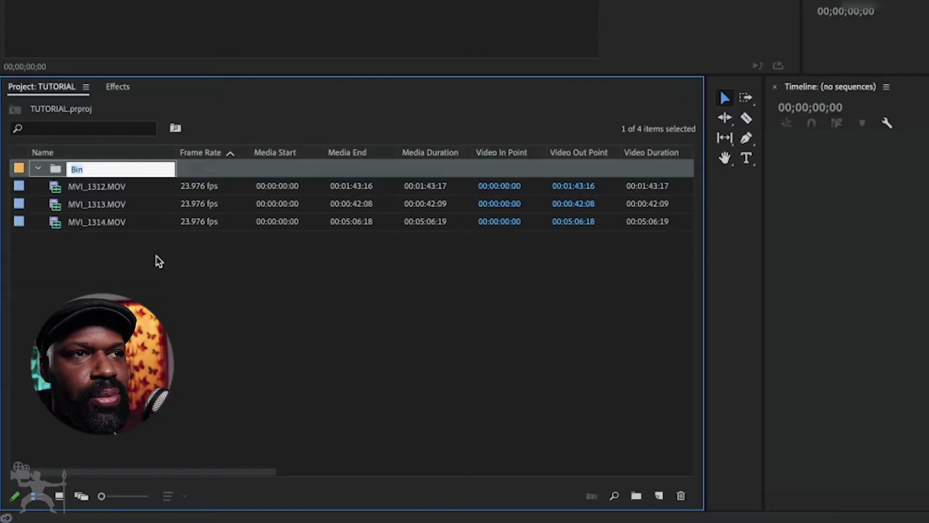
text(R)
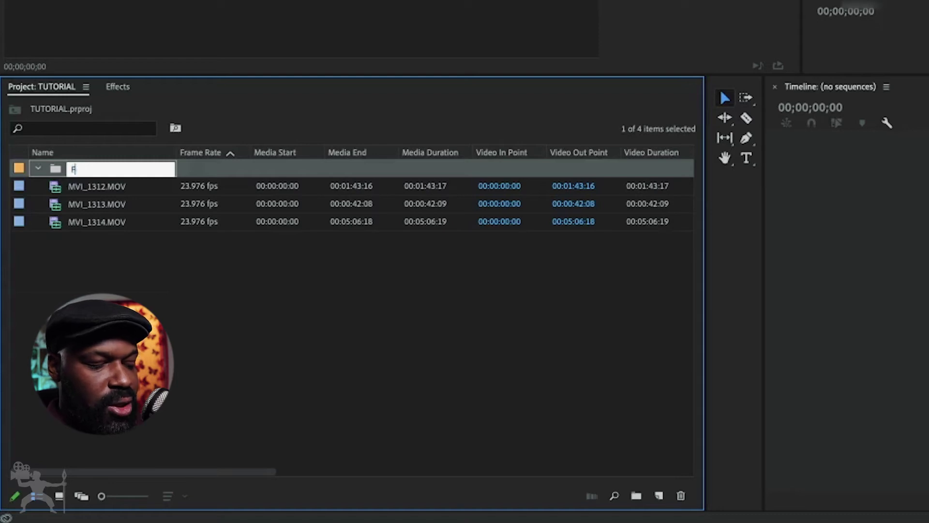
text(OOTAGE)
click(176, 261)
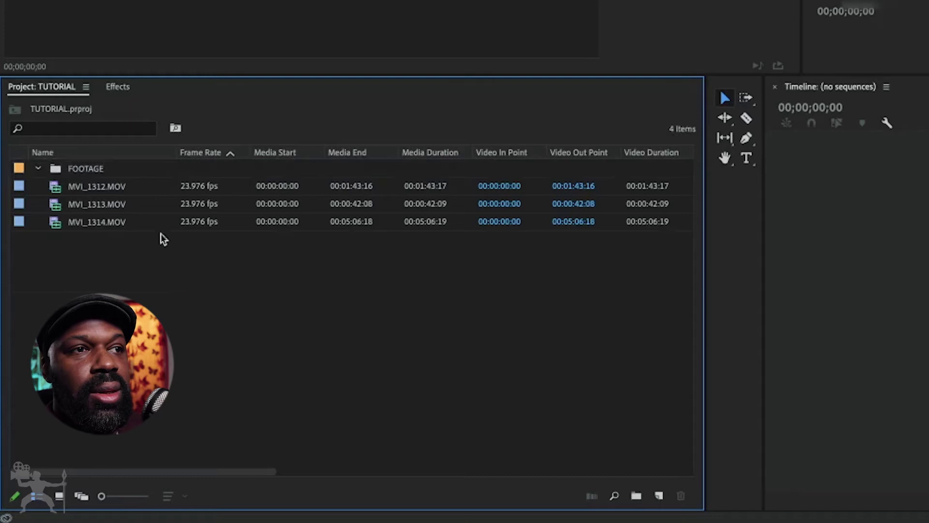
Move the three imported MOV clips into the FOOTAGE bin and check its contents by collapsing and expanding it.
click(117, 191)
shift+click(113, 222)
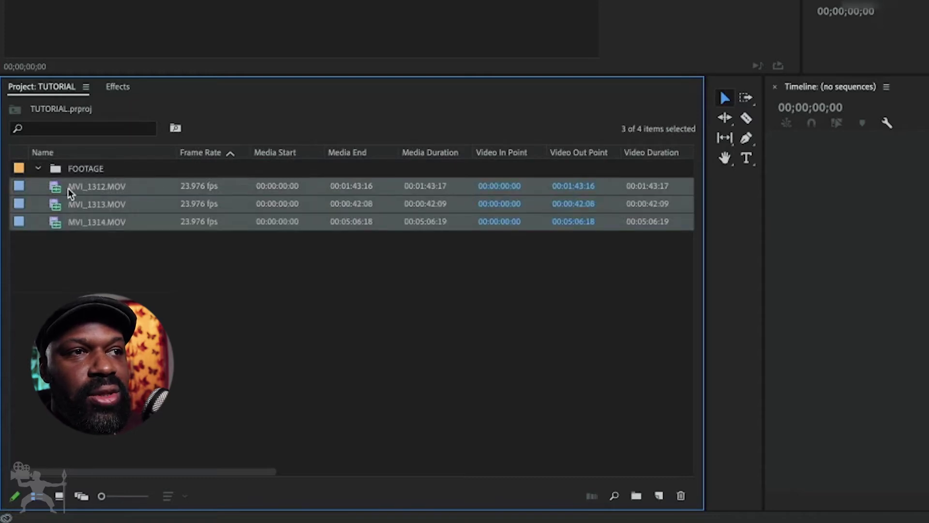
drag(55, 187, 70, 174)
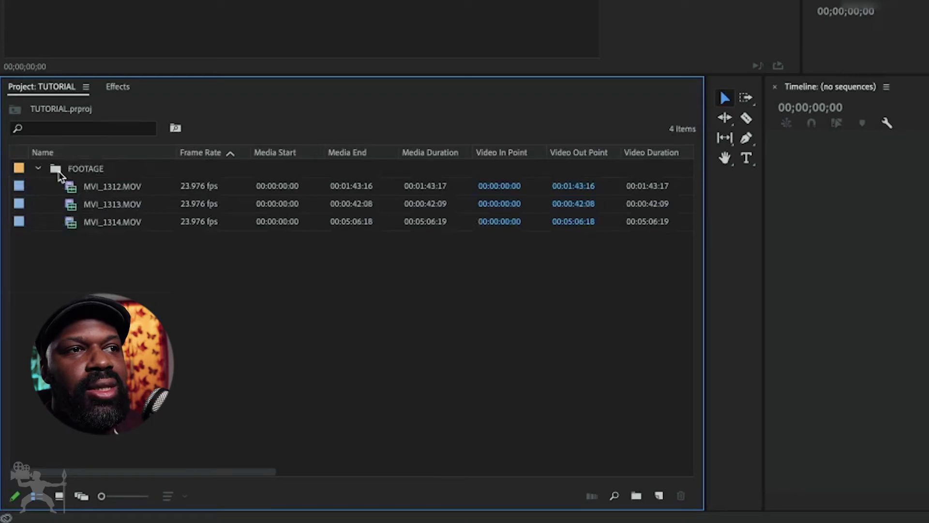
click(38, 169)
click(38, 169)
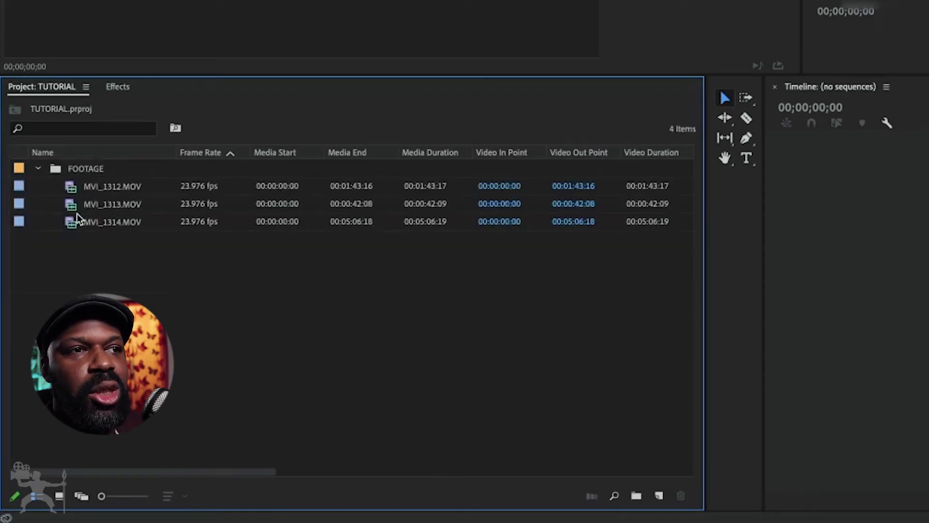
Create a sequence from MVI_1312.MOV by placing the clip in the empty timeline.
click(73, 194)
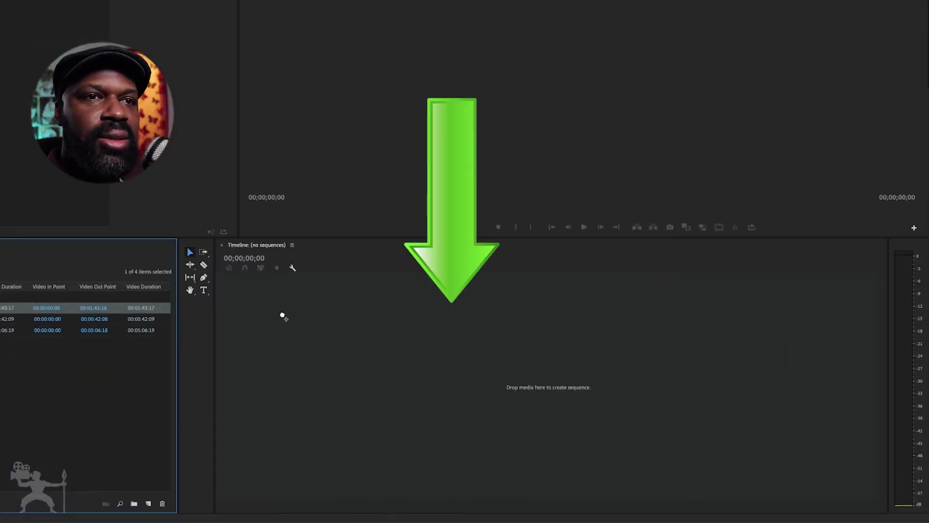
drag(282, 316, 274, 322)
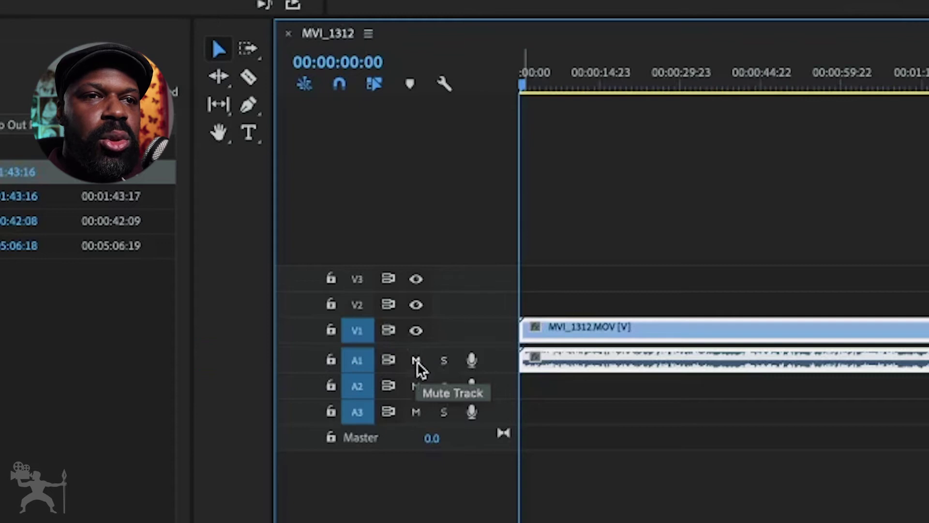
Try muting and soloing audio track A1 of the sequence, switching each back off.
click(416, 361)
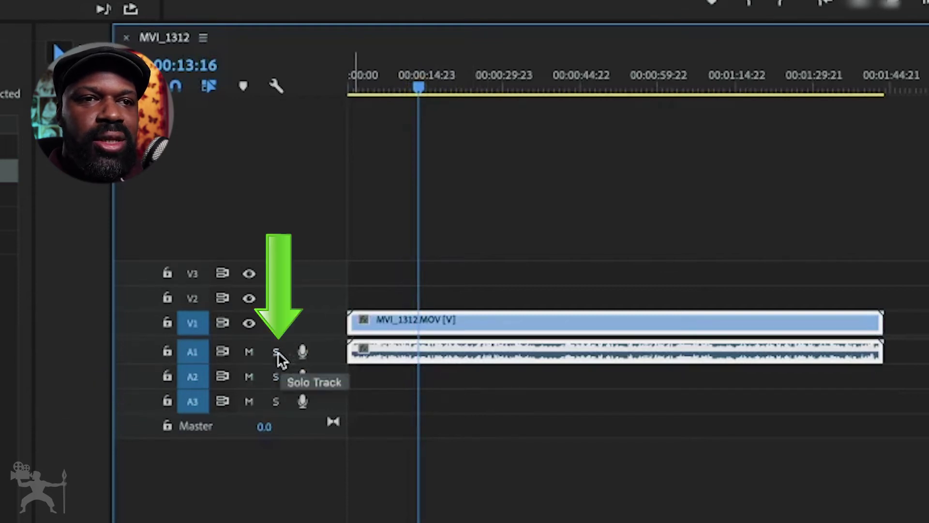
click(276, 352)
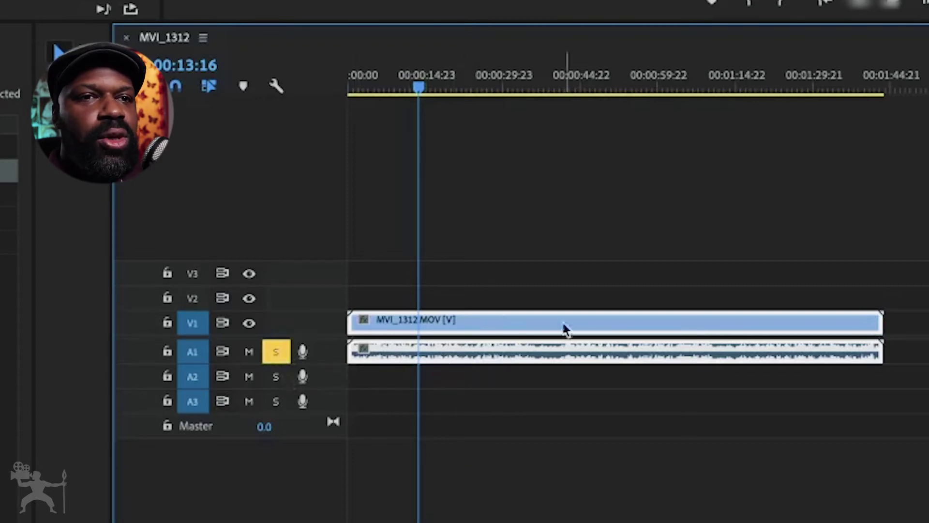
click(281, 352)
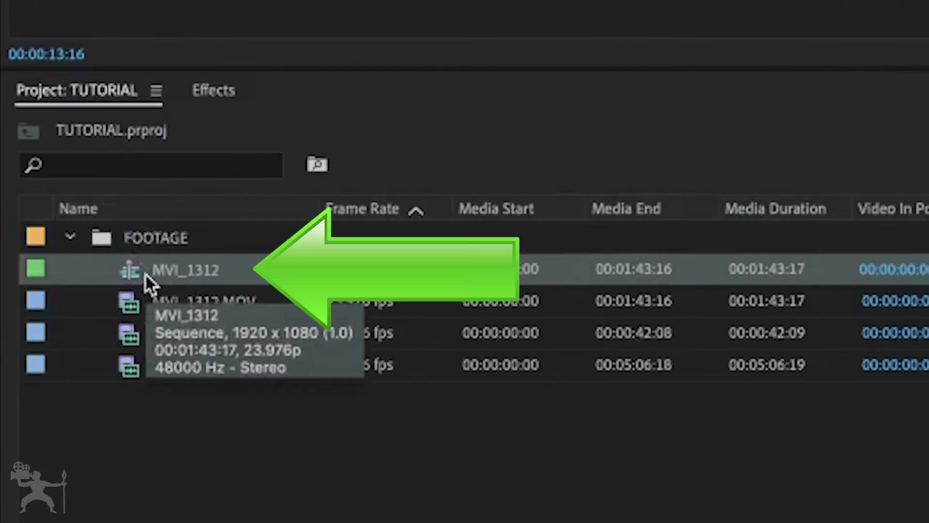
Rename the MVI_1312 sequence in the FOOTAGE bin as BJJ.
click(169, 272)
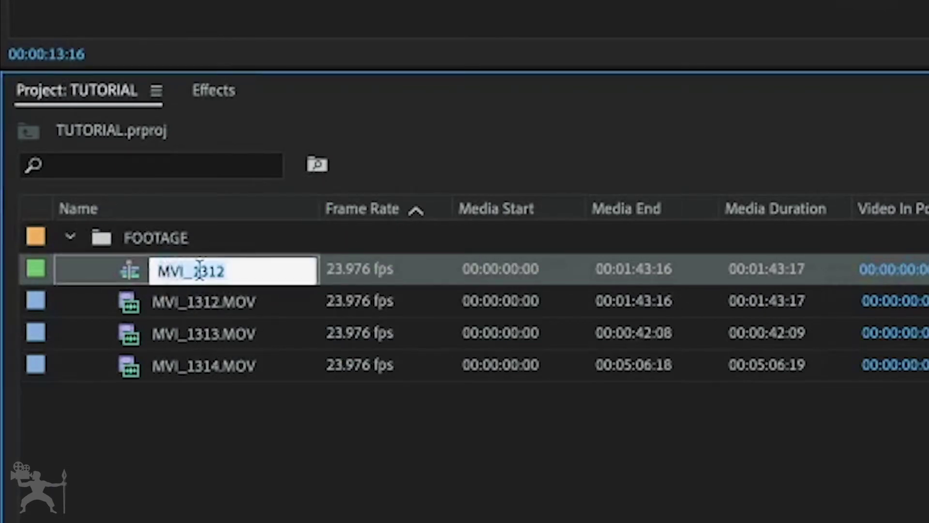
text(B)
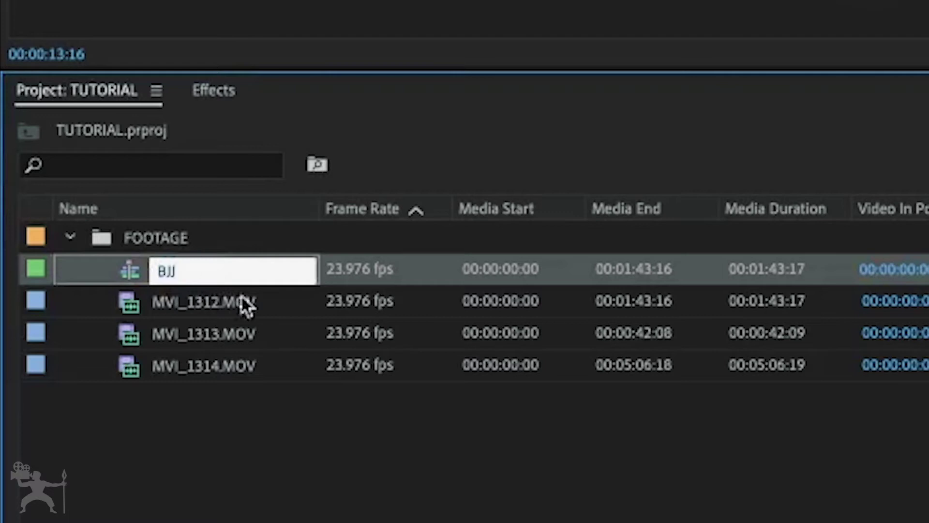
text(JJ)
click(287, 458)
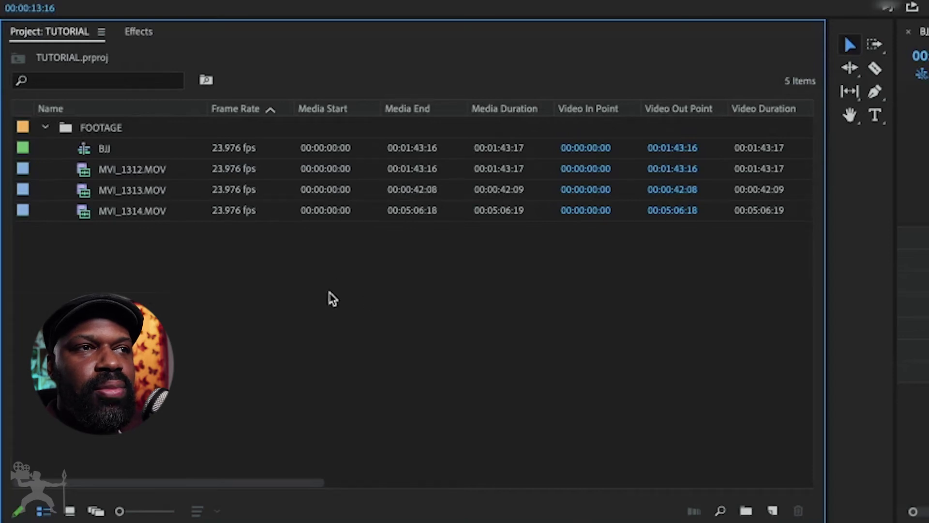
Create a new top-level bin named SEQUENCES and move the BJJ sequence into it.
right_click(361, 289)
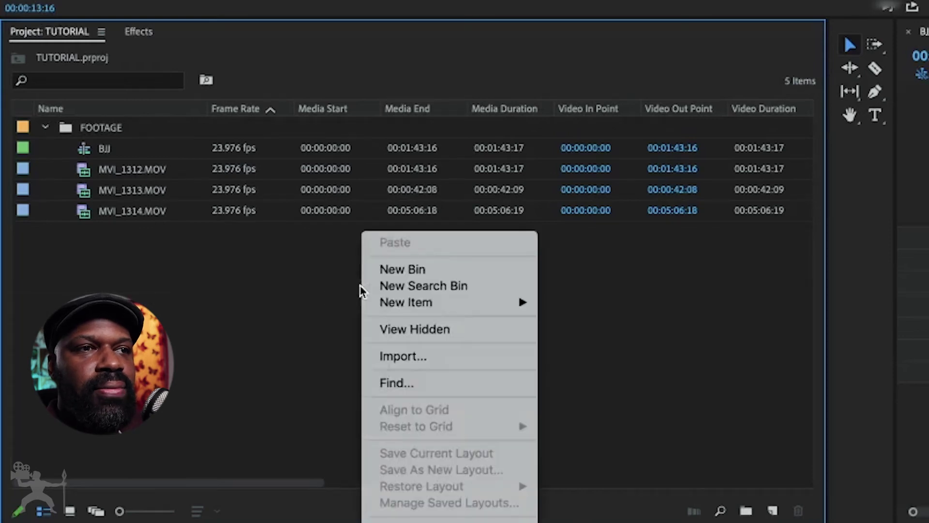
click(419, 274)
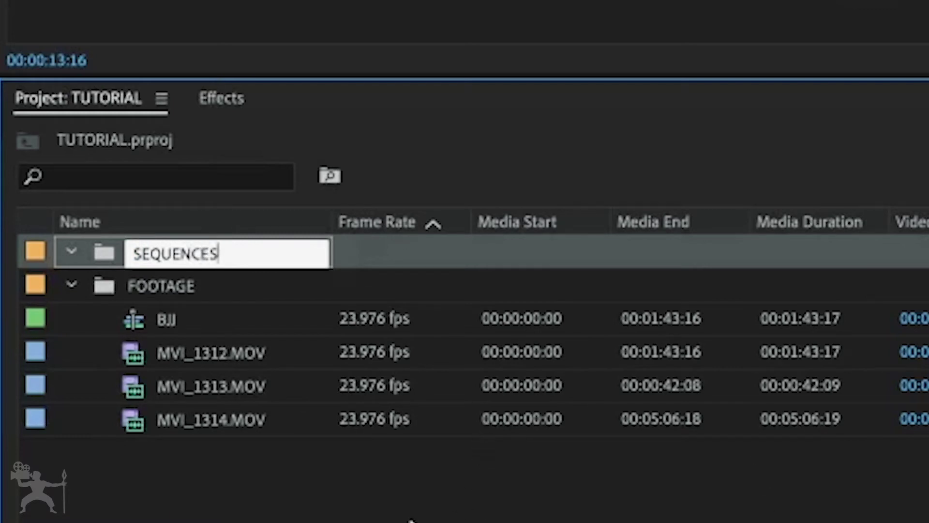
click(333, 448)
click(126, 317)
drag(130, 320, 184, 260)
click(157, 289)
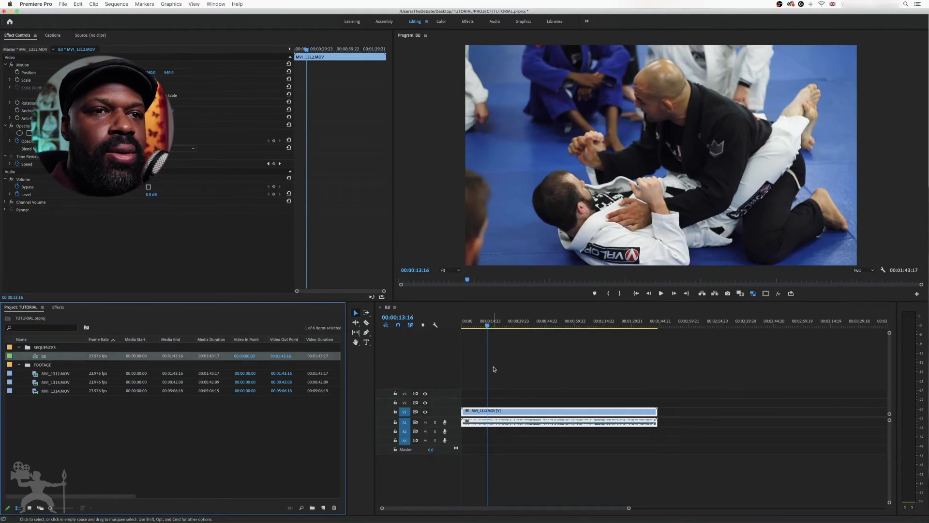
Mute audio track A1 and move the playhead to 00:00:27:00.
click(426, 422)
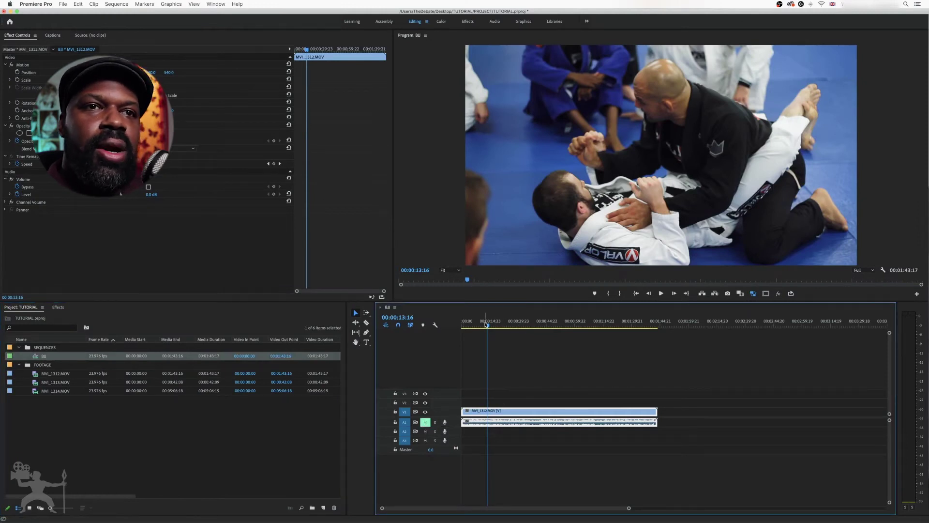
drag(494, 323, 513, 327)
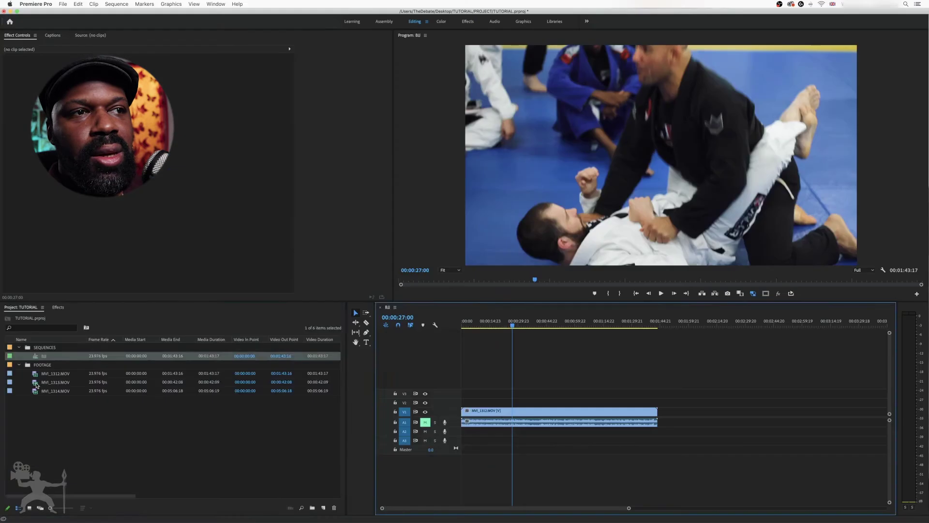
Set the label colour of MVI_1313.MOV in the FOOTAGE bin to Green.
click(37, 383)
right_click(60, 286)
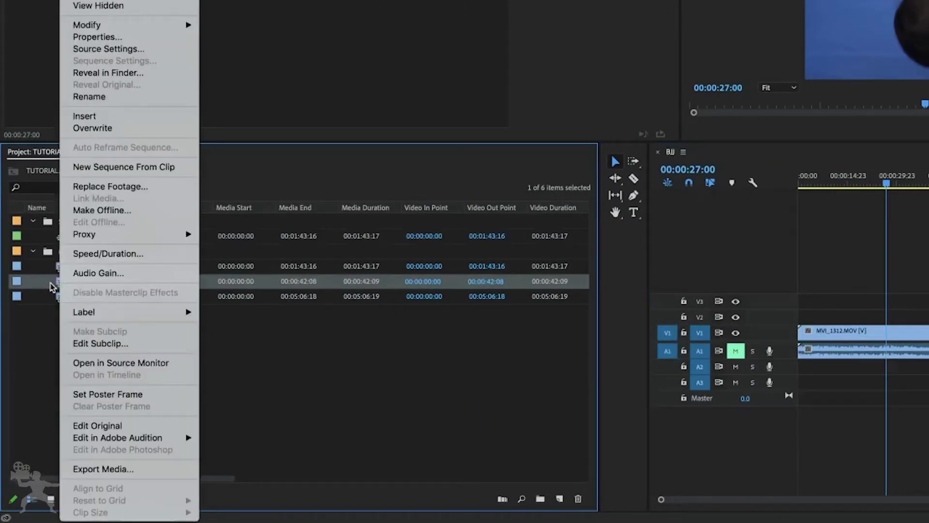
mouse_move(187, 312)
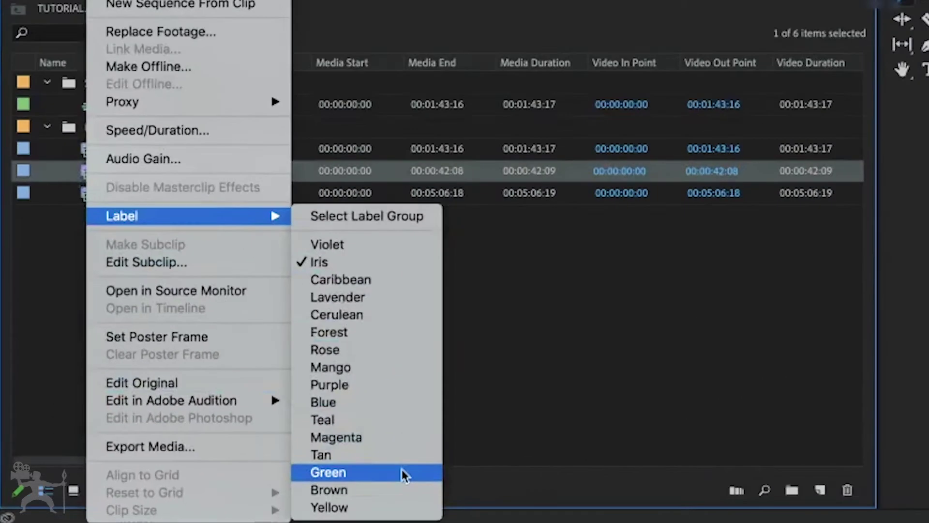
click(403, 475)
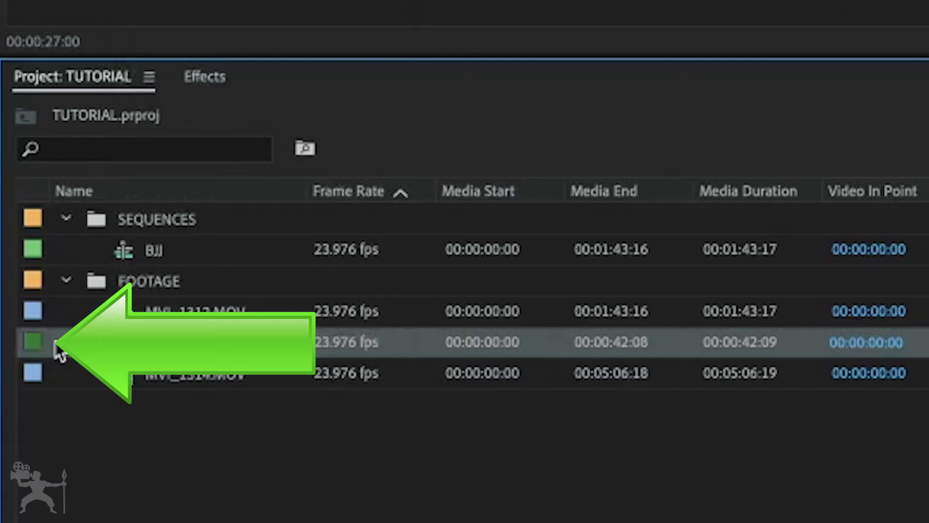
Set the label colour of MVI_1314.MOV in the FOOTAGE bin to Magenta.
click(123, 375)
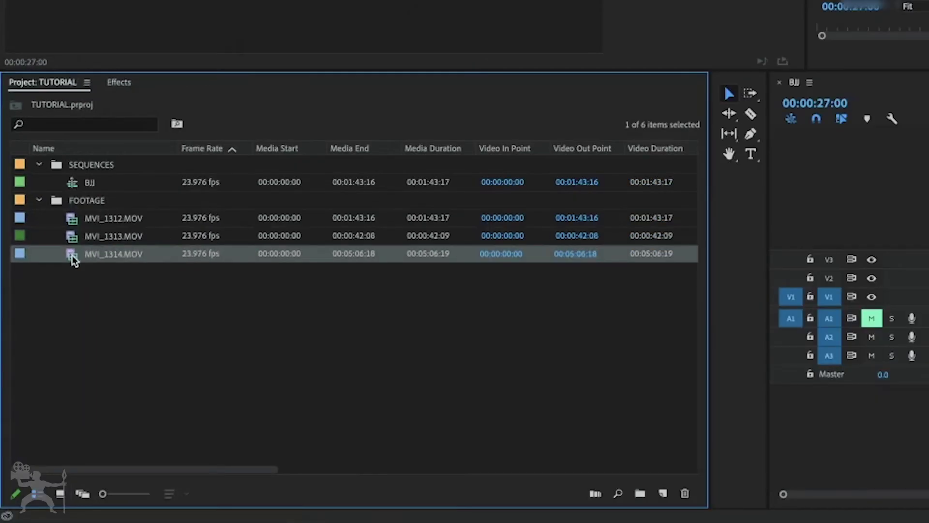
right_click(72, 260)
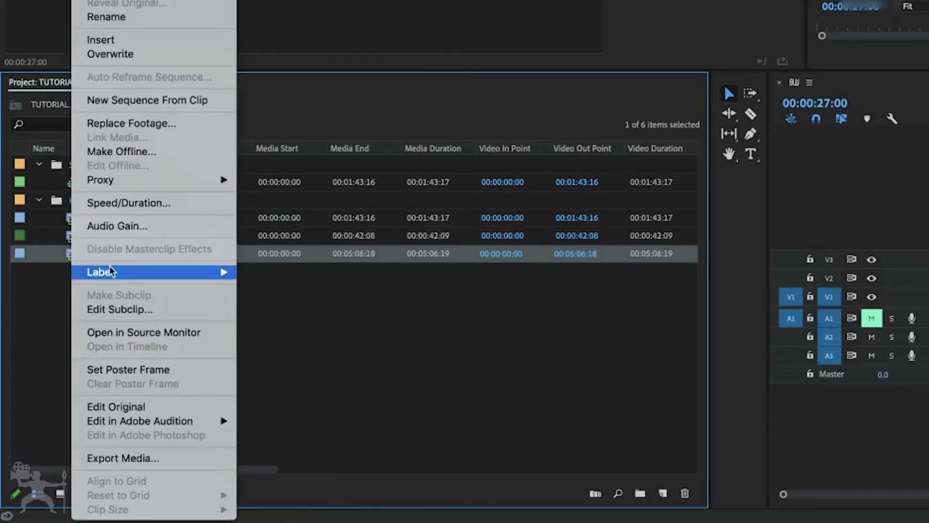
mouse_move(104, 272)
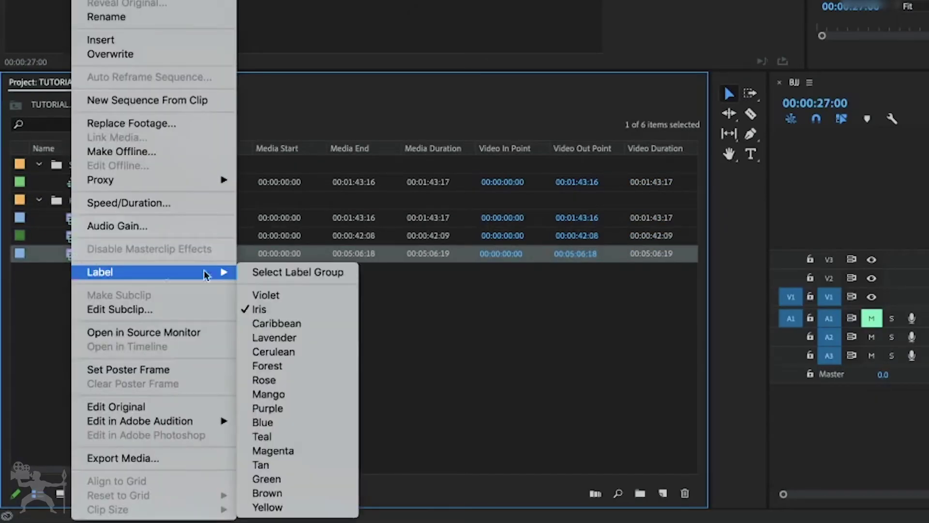
click(312, 450)
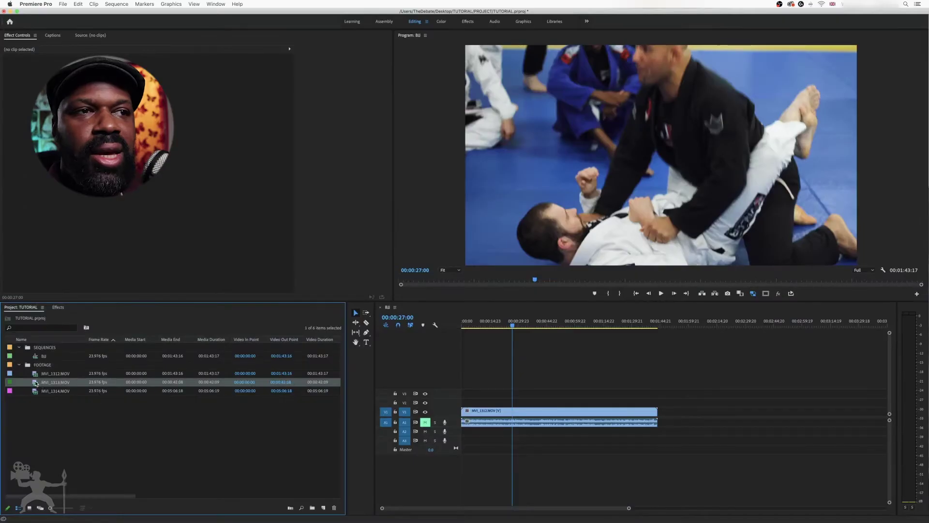
click(131, 348)
Place MVI_1313.MOV on tracks V2 and A2 from about 21 seconds, with MVI_1314.MOV directly following it on the same tracks.
drag(37, 383, 501, 400)
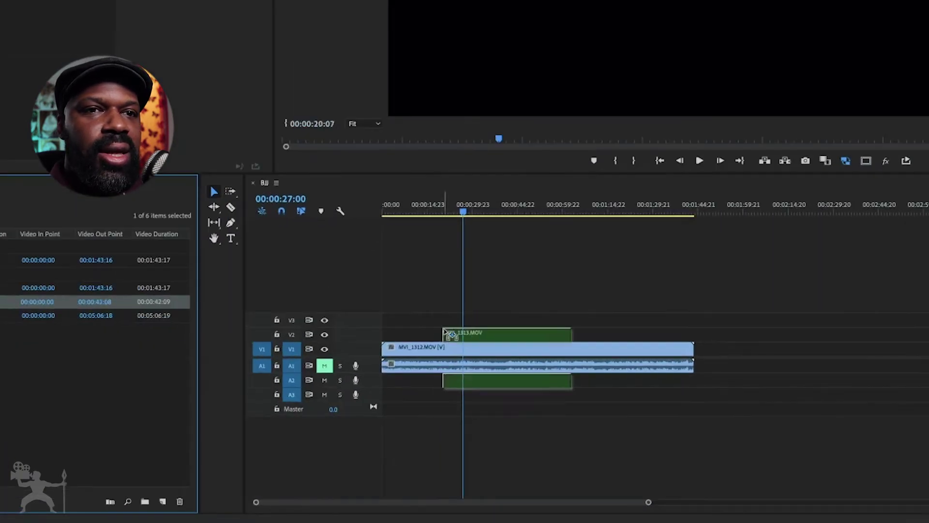
drag(446, 333, 449, 333)
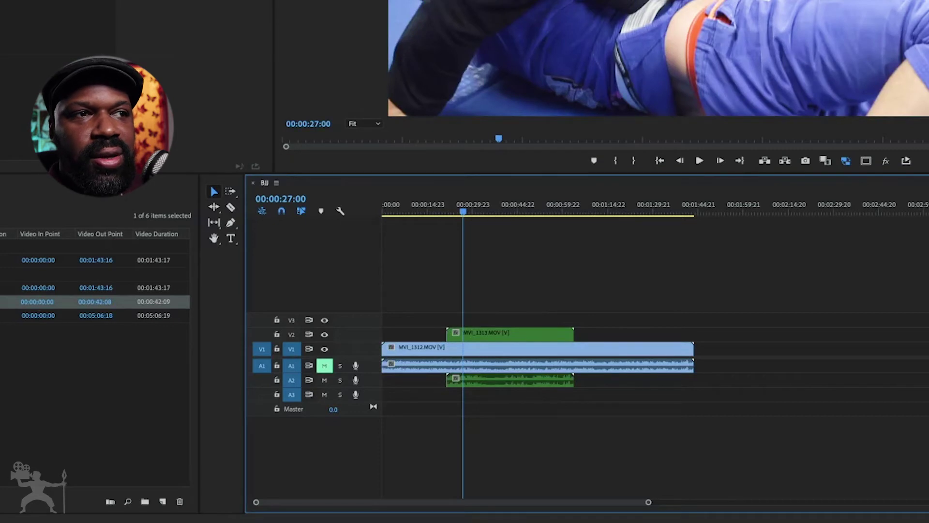
click(4, 316)
drag(5, 315, 574, 345)
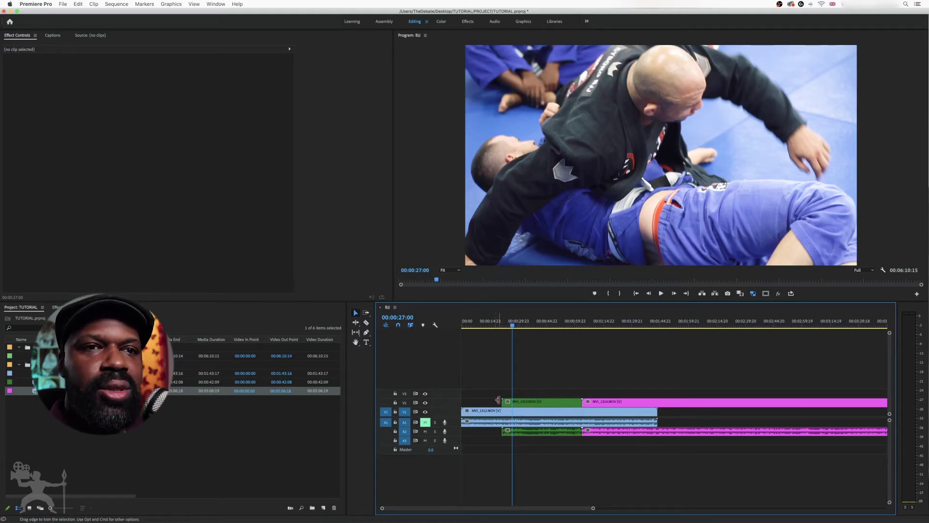
Mute audio tracks A2 and A3, and move the playhead to 00:00:11:07 over the selected MVI_1312.MOV clip.
click(425, 431)
click(425, 441)
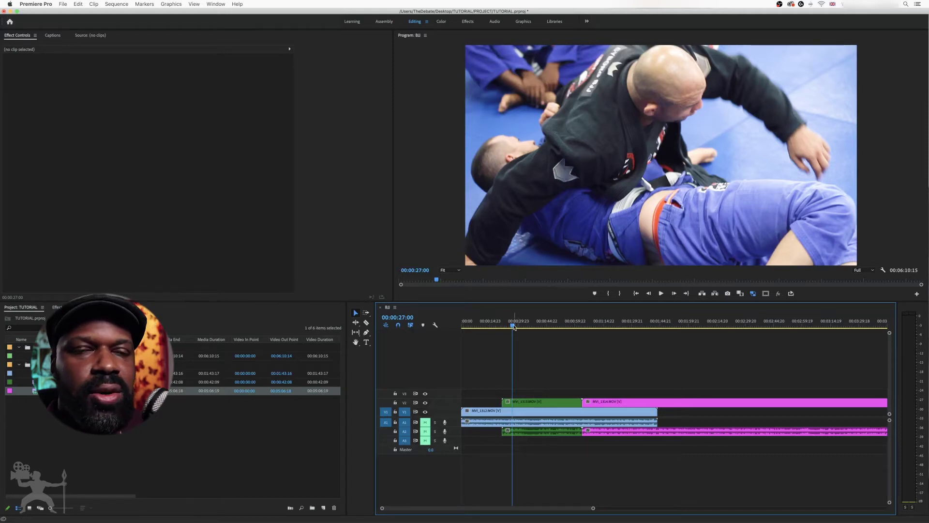
click(483, 321)
click(484, 411)
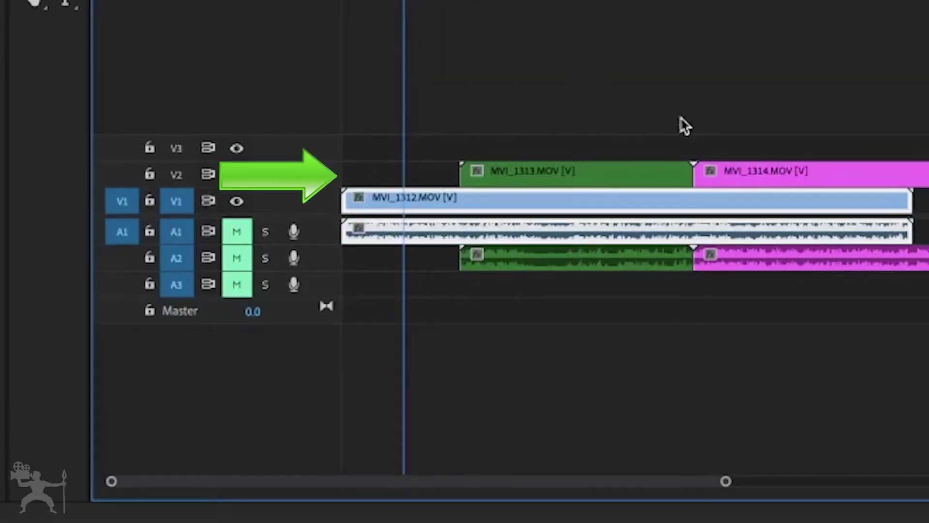
Move the MVI_1314.MOV clip's video to track V3 and its audio to track A3.
click(770, 175)
drag(774, 157, 760, 148)
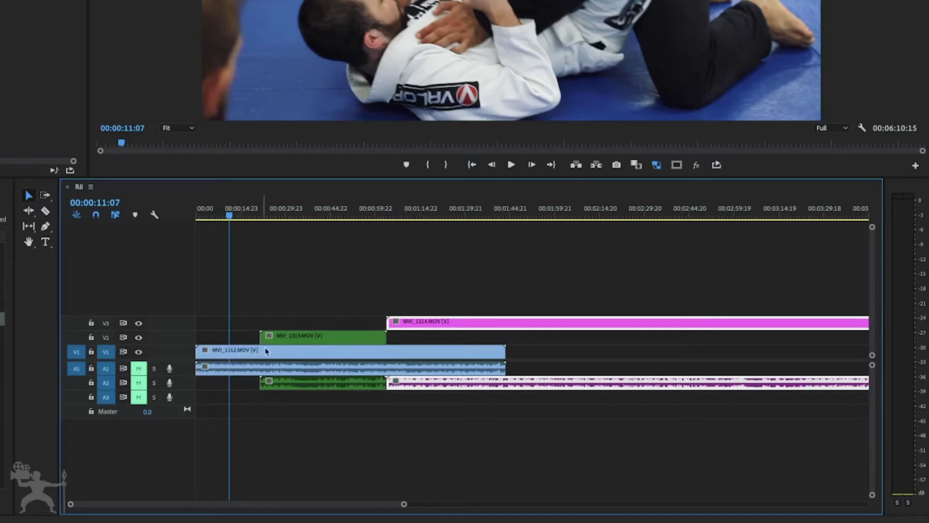
click(230, 354)
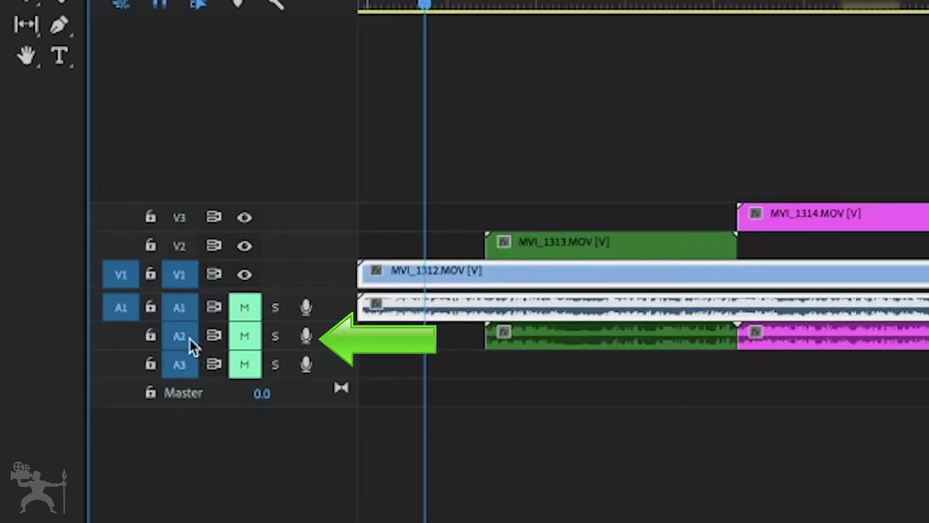
click(825, 346)
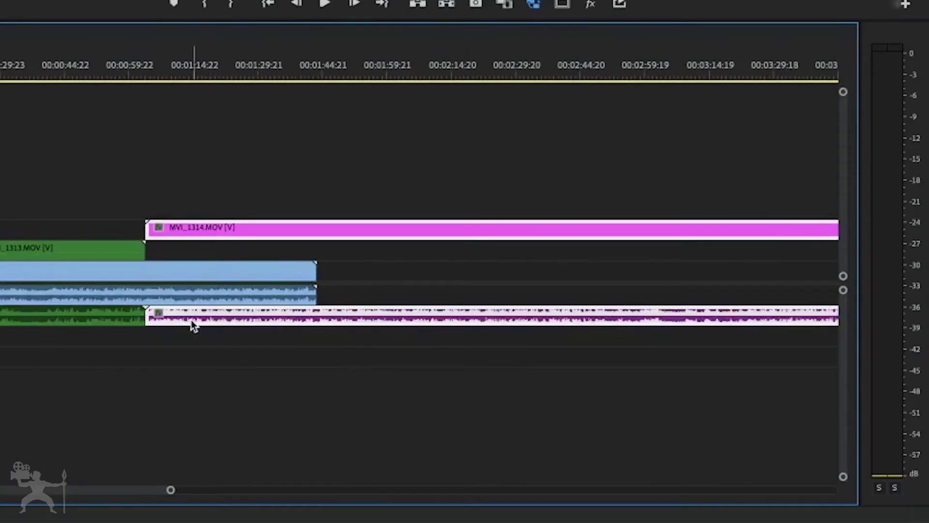
drag(205, 320, 205, 338)
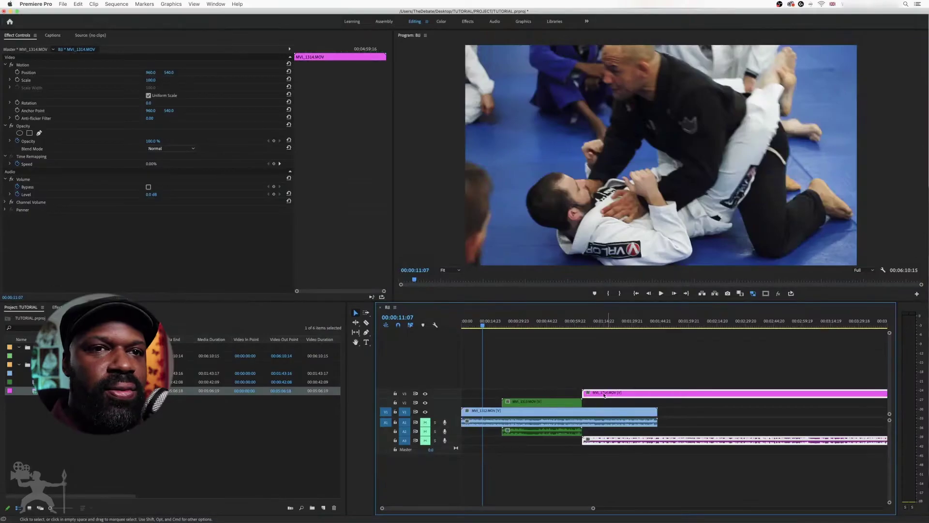
Shift the MVI_1314.MOV clip earlier to start at about 36 seconds, overlapping the MVI_1313.MOV clip on V2.
drag(748, 243, 588, 252)
drag(530, 396, 557, 397)
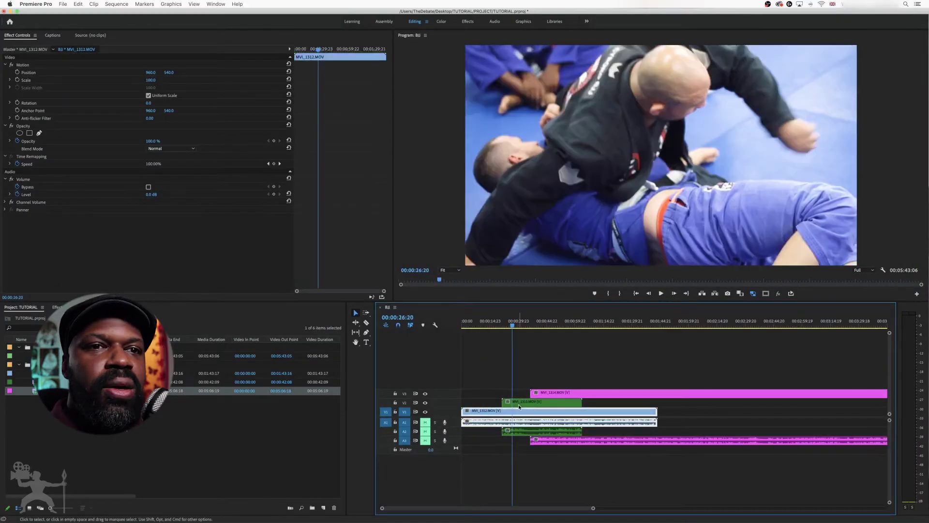
Play and scrub the sequence from about 16 seconds to check how clips on higher video tracks cover those below.
click(493, 324)
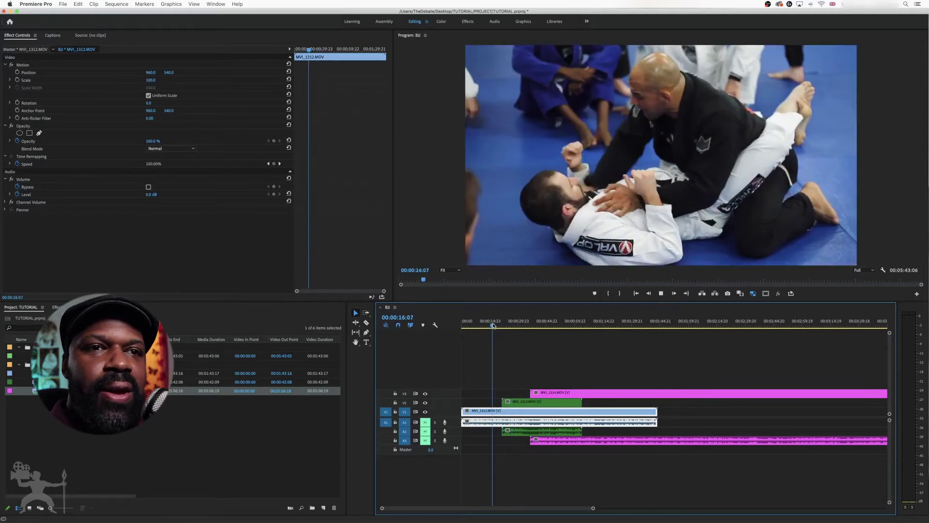
key(space)
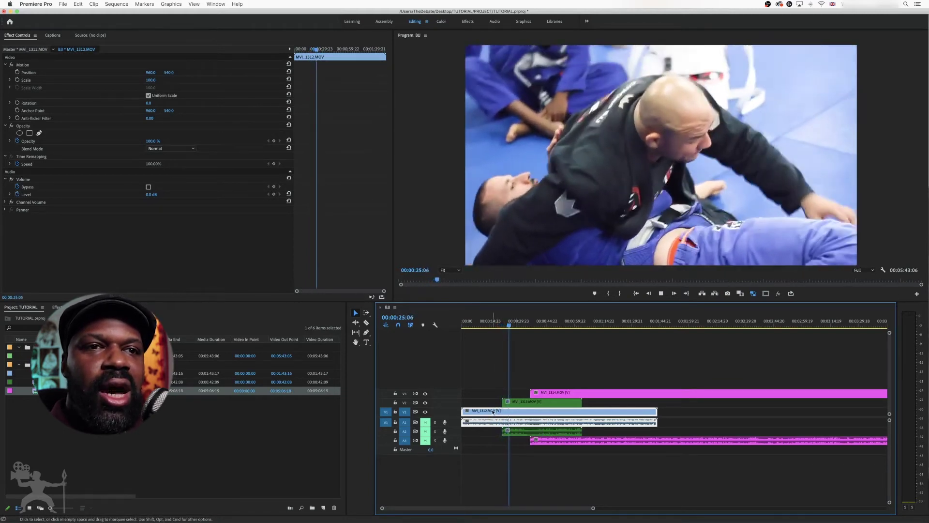
click(525, 326)
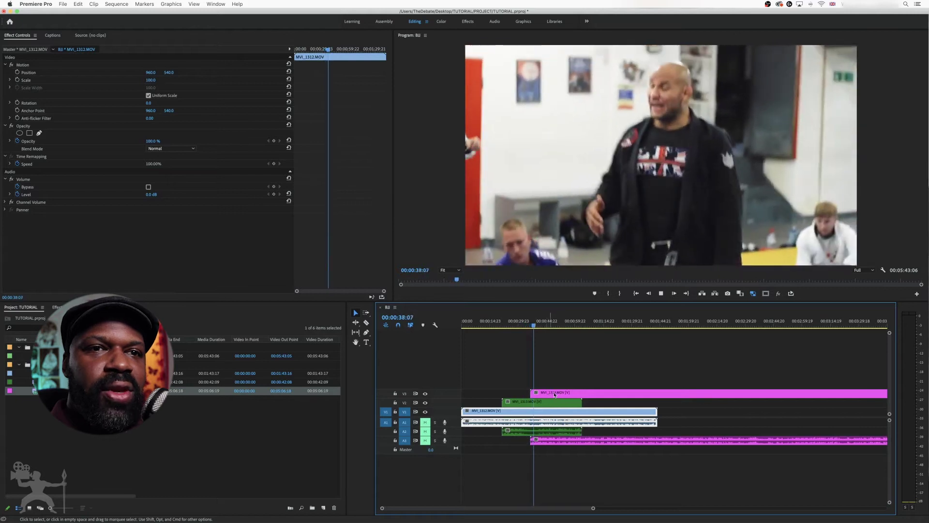
key(space)
drag(539, 326, 514, 334)
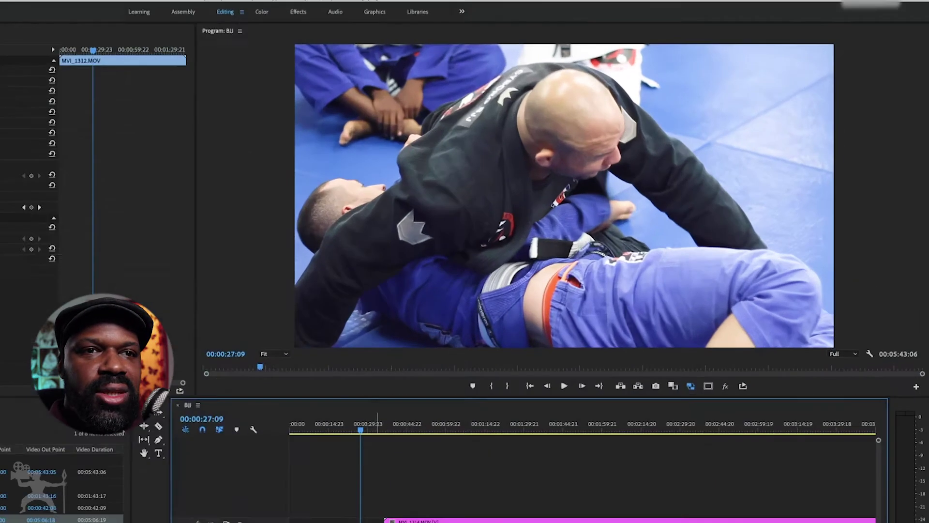
Select the MVI_1313.MOV clip on V2 to show its settings in Effect Controls.
click(524, 404)
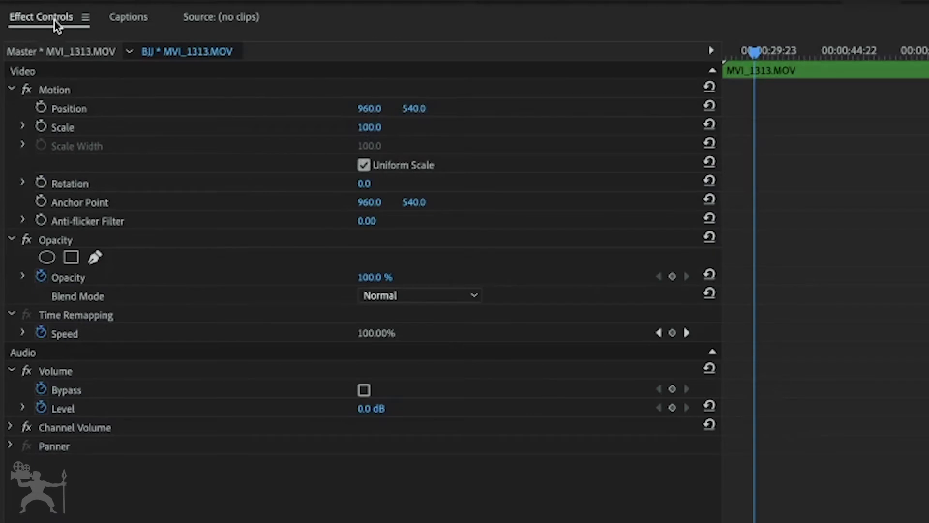
Scale the MVI_1313.MOV clip down to 37 and set its position to about 517, 784 over the clip below.
click(56, 25)
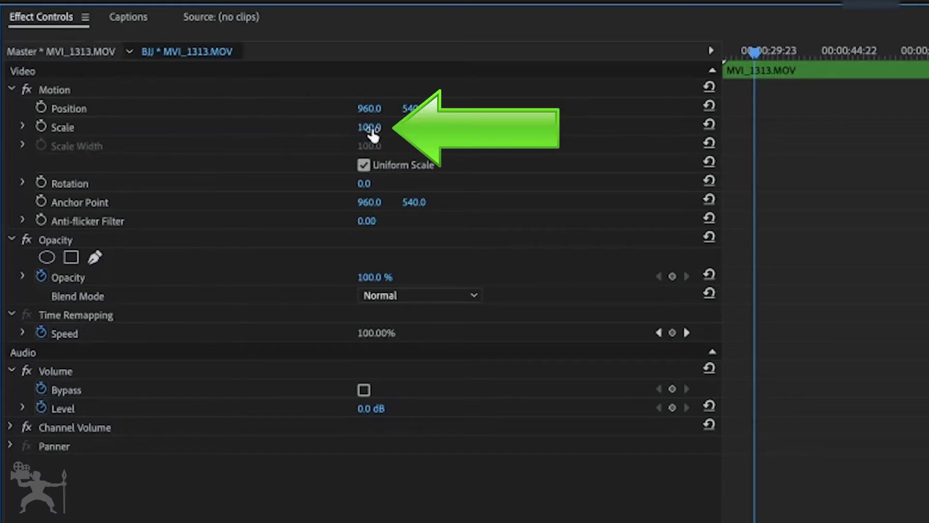
mouse_move(370, 127)
mouse_down()
mouse_move(339, 128)
mouse_move(369, 127)
mouse_up()
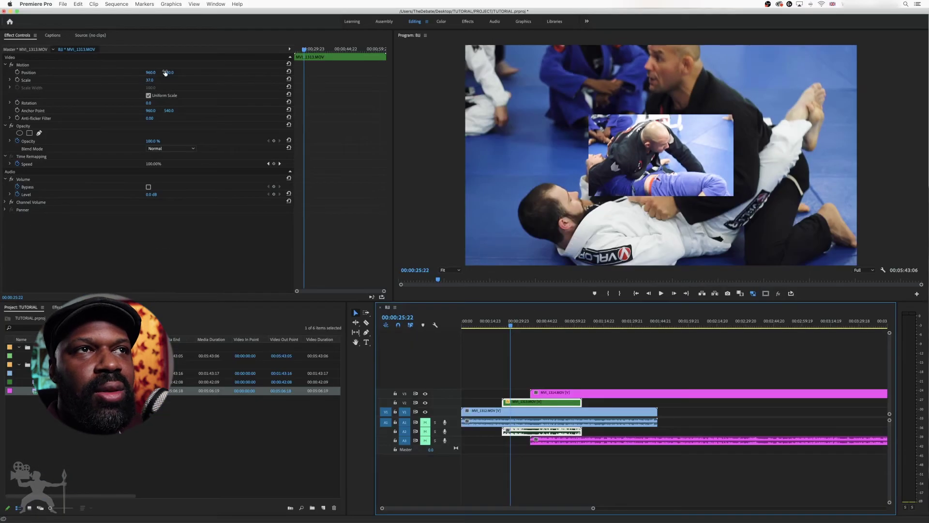
drag(150, 74, 52, 73)
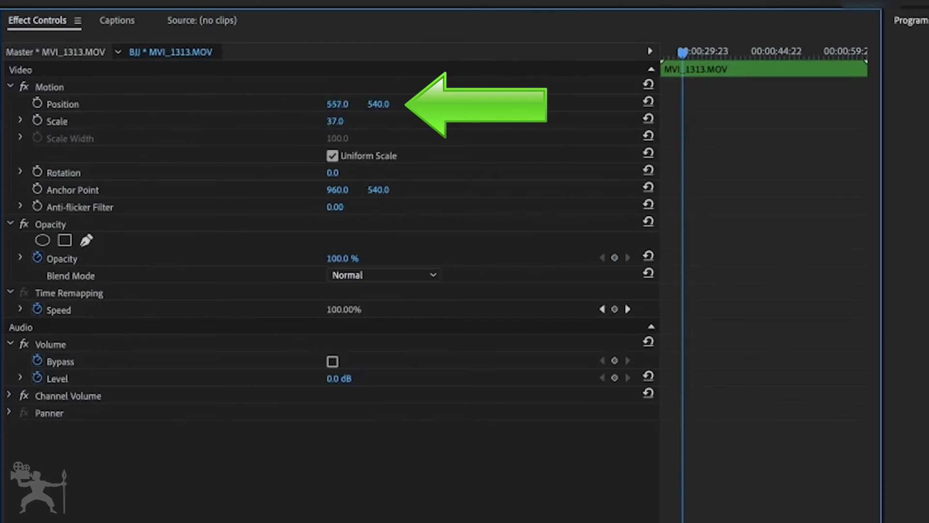
drag(378, 105, 556, 104)
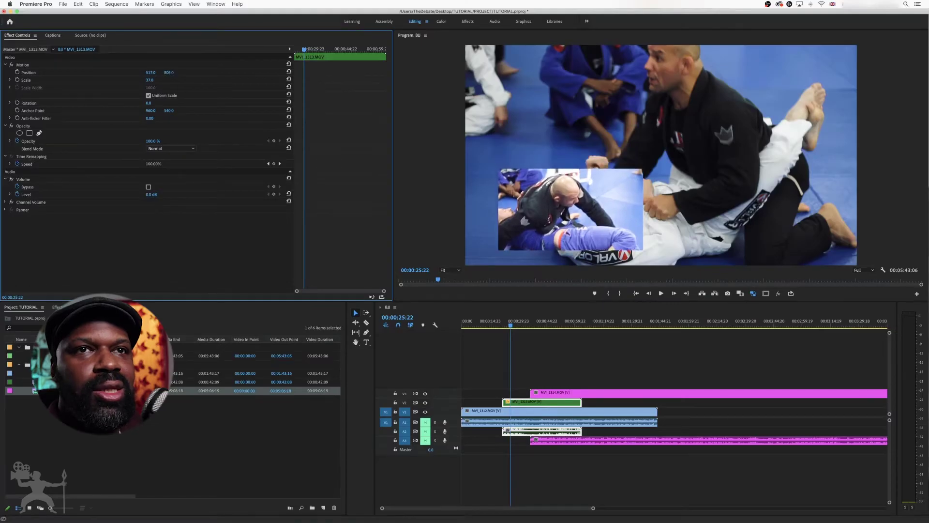
drag(169, 73, 158, 72)
click(161, 72)
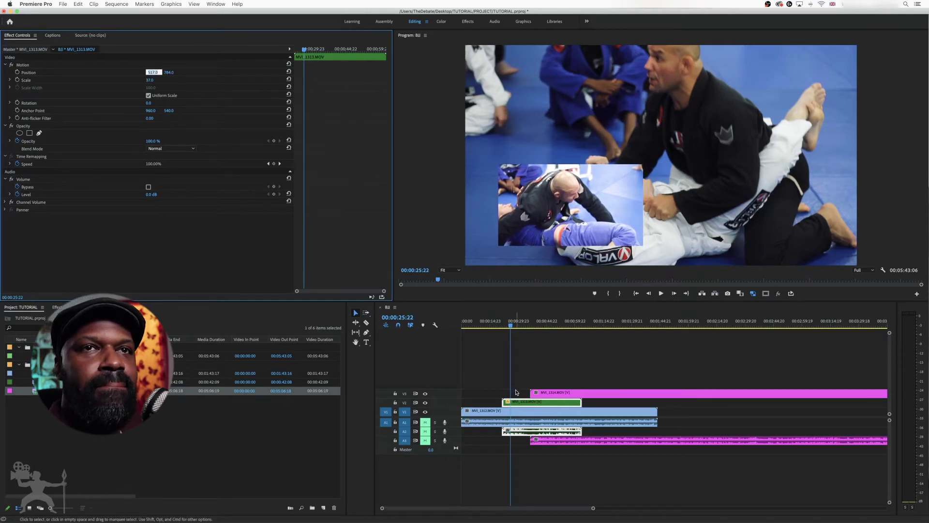
Delete the clips on V2 and V3 with their audio, and open MVI_1313.MOV in the Source Monitor.
double_click(532, 402)
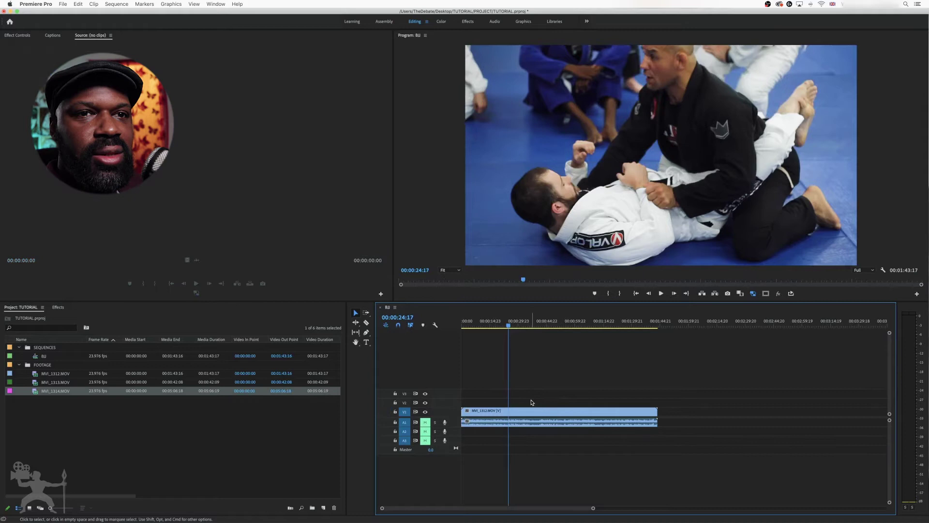
double_click(35, 385)
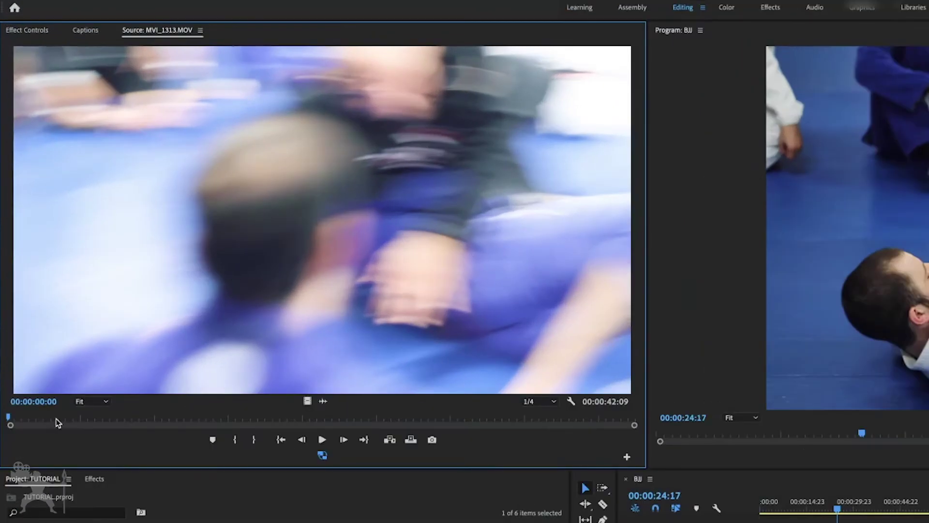
Preview MVI_1313.MOV in the Source Monitor, marking its In point at 00:00:09:20 and its Out point at 00:00:11:21.
drag(38, 273, 65, 269)
key(space)
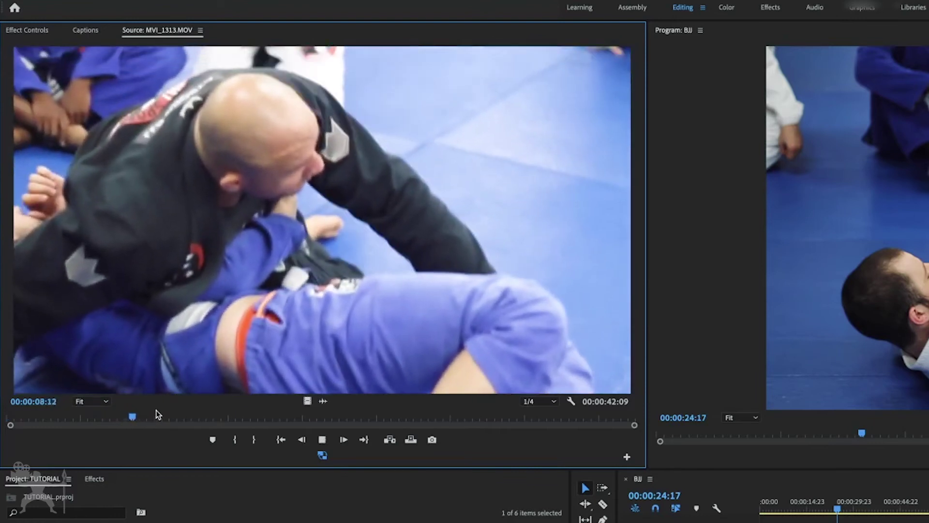
key(space)
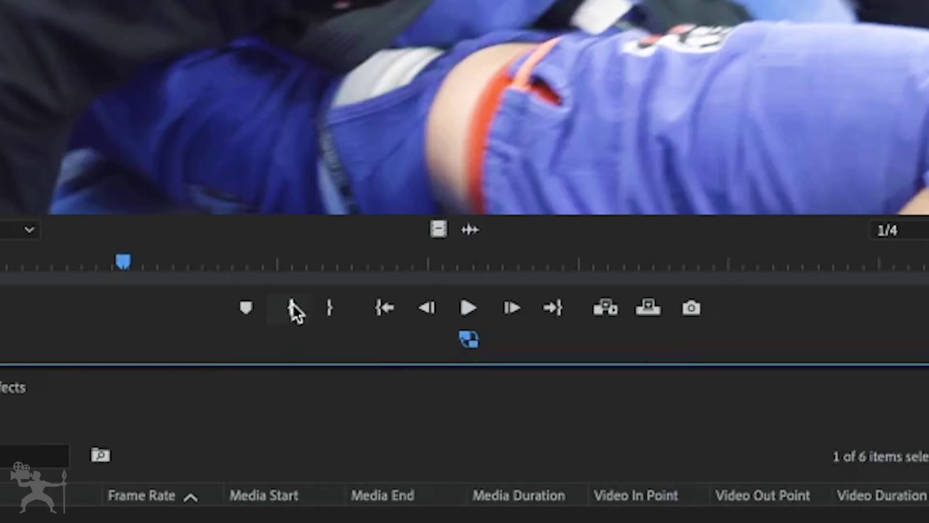
click(292, 304)
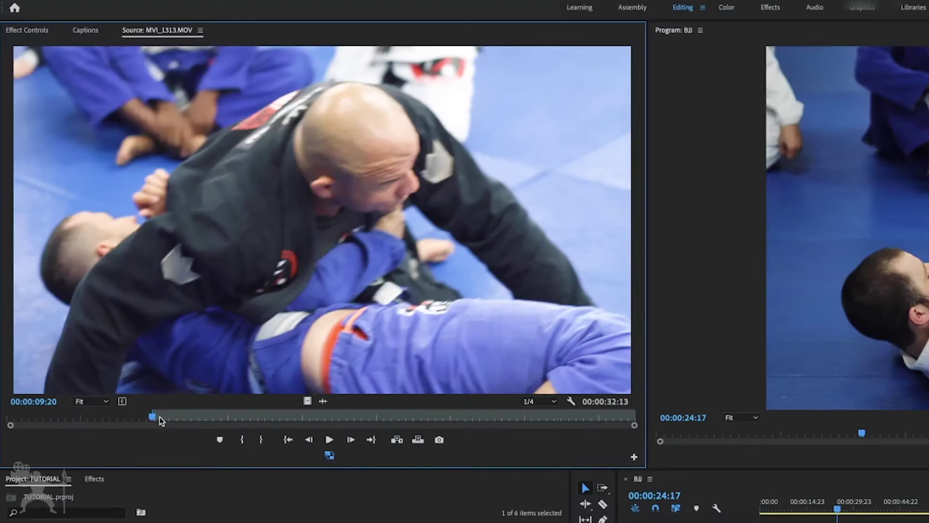
drag(160, 421, 183, 424)
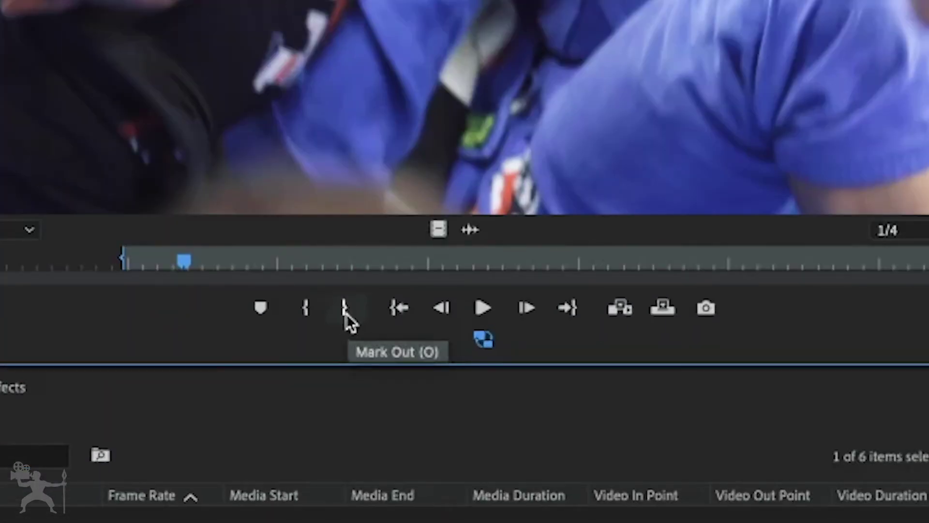
click(343, 309)
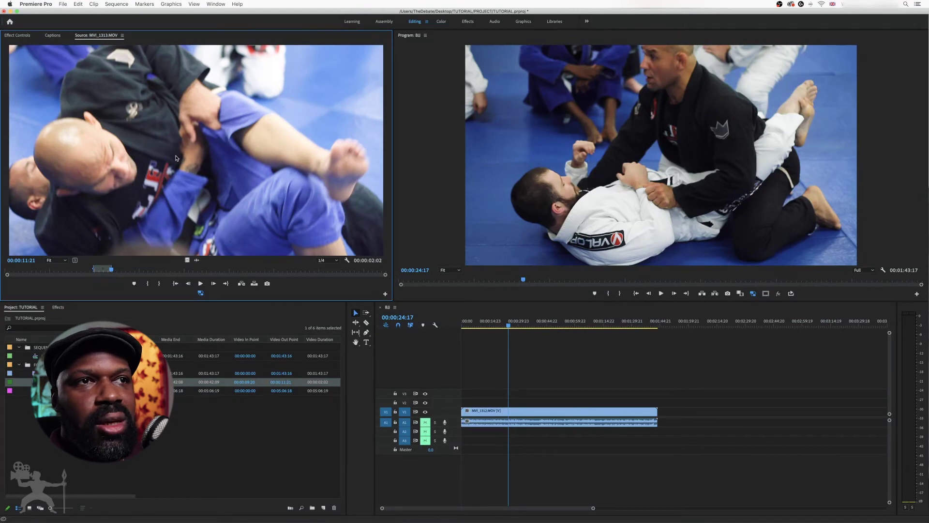
Place the marked MVI_1313.MOV section on V2 and A2 from about 00:00:22:15, ending at the playhead.
drag(180, 157, 505, 404)
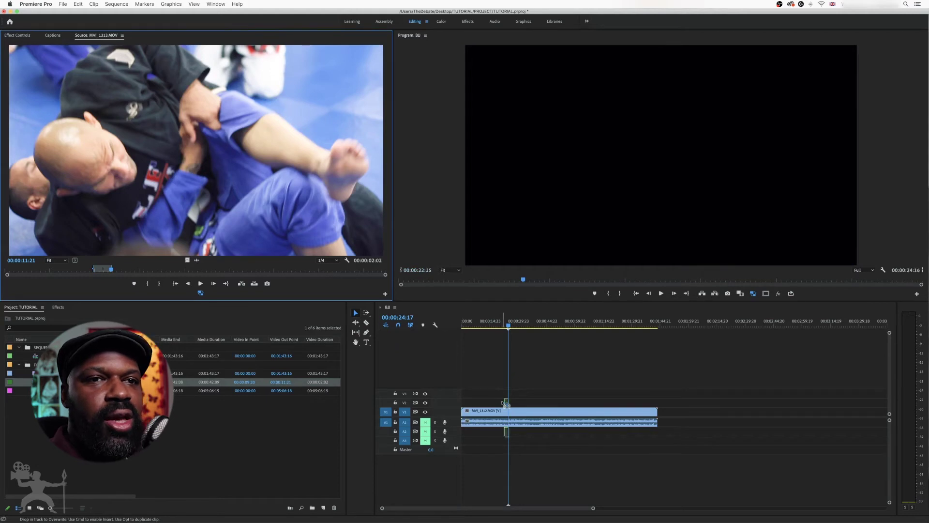
drag(505, 404, 506, 404)
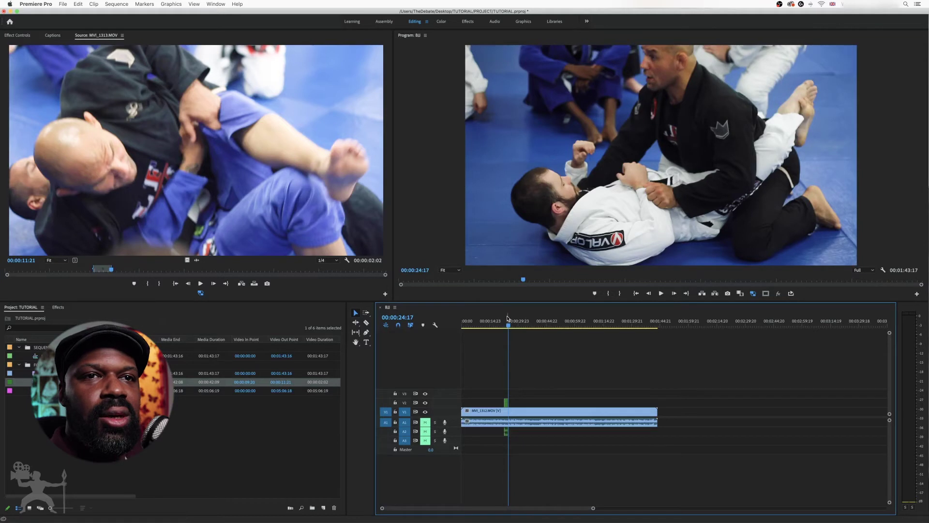
click(507, 325)
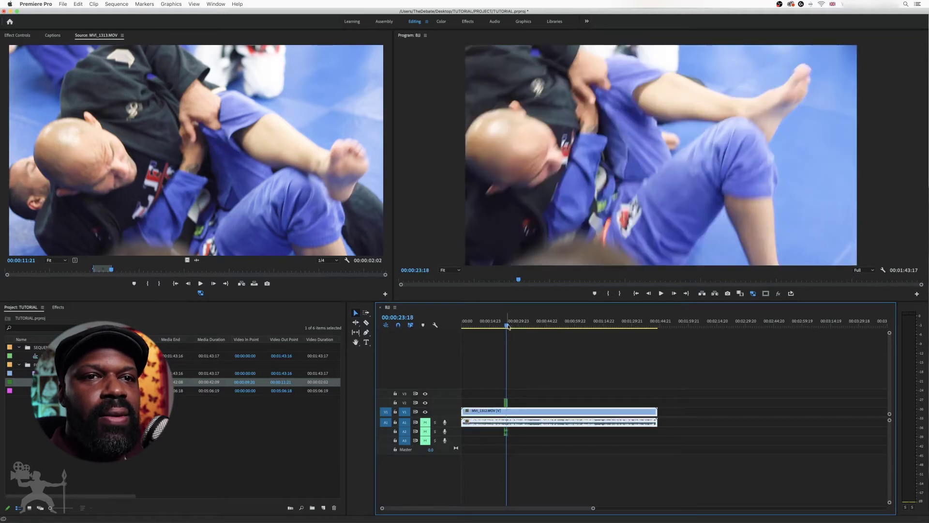
Delete the long MVI_1312.MOV clip from V1 and A1, and move the short MVI_1313.MOV clip down to those tracks.
click(540, 394)
drag(529, 389, 556, 415)
key(BackSpace)
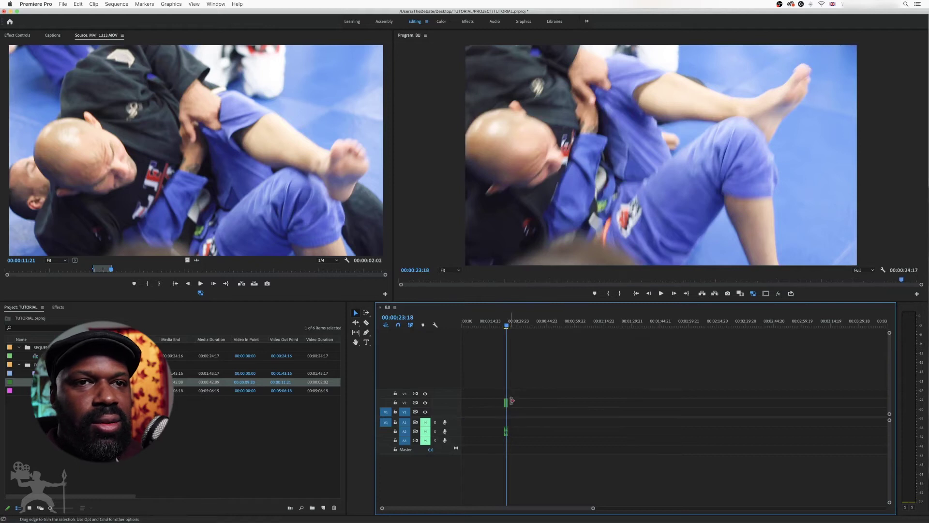
drag(506, 405, 508, 415)
key(space)
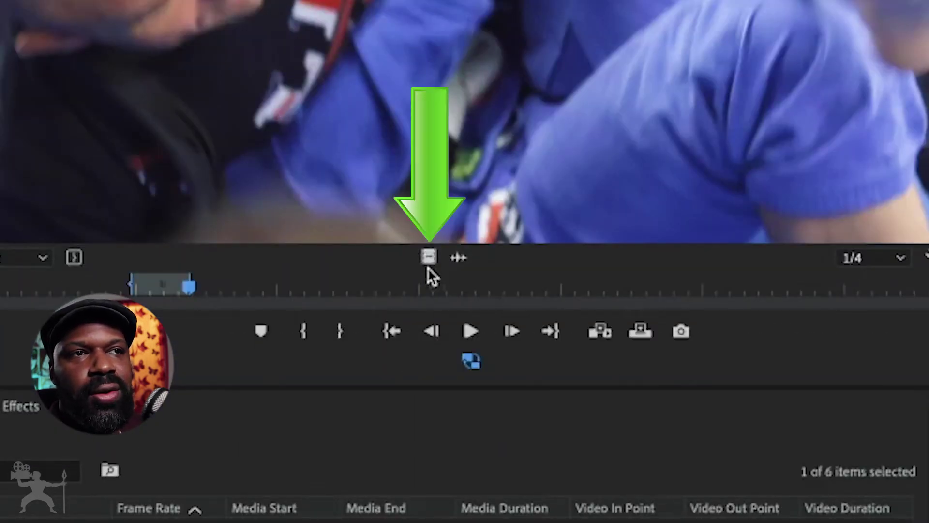
Add only the video of the marked MVI_1313.MOV section to V1 at about 9 seconds and scrub over it.
drag(427, 258, 483, 414)
click(483, 327)
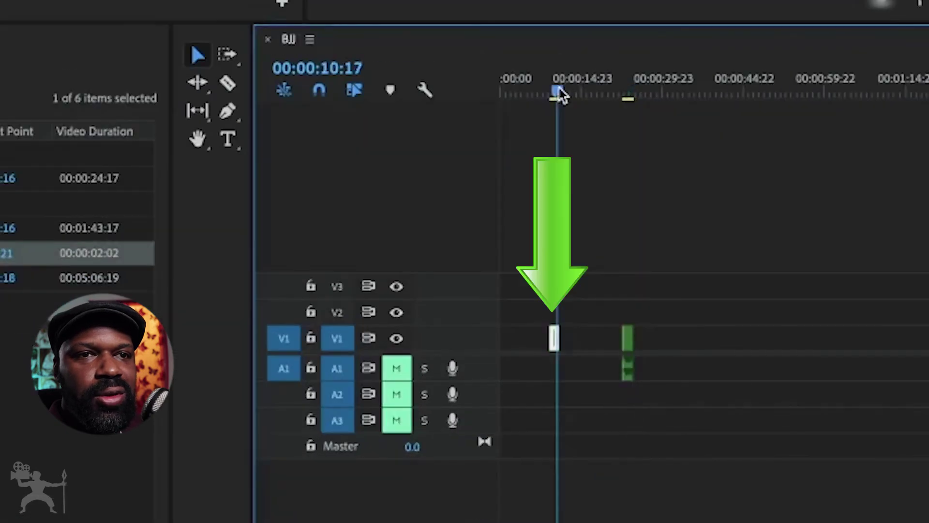
drag(559, 92, 557, 92)
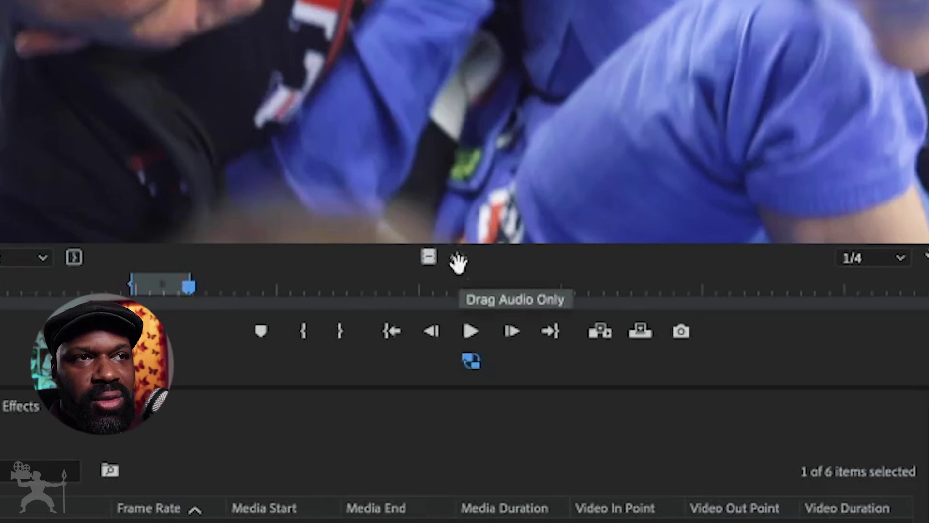
Add only the audio of the marked MVI_1313.MOV section to A2 at about 3 seconds.
click(457, 260)
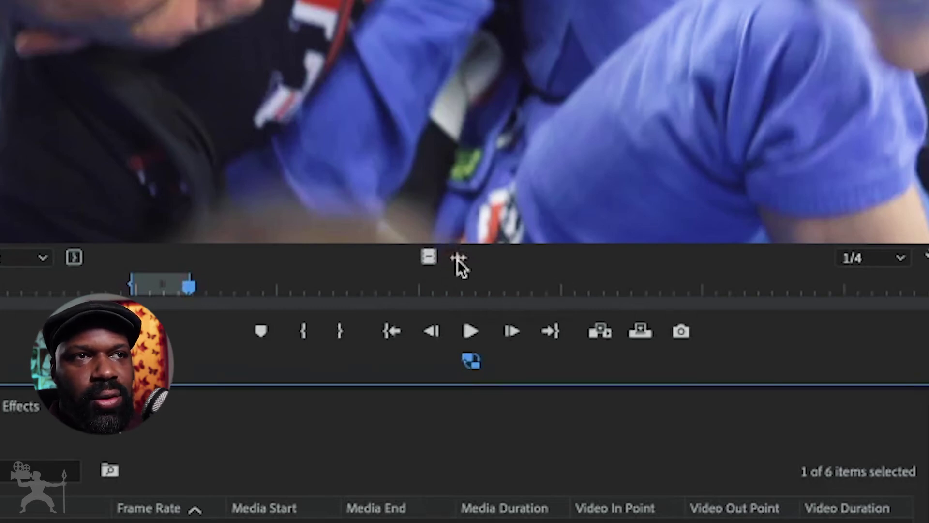
drag(457, 260, 469, 431)
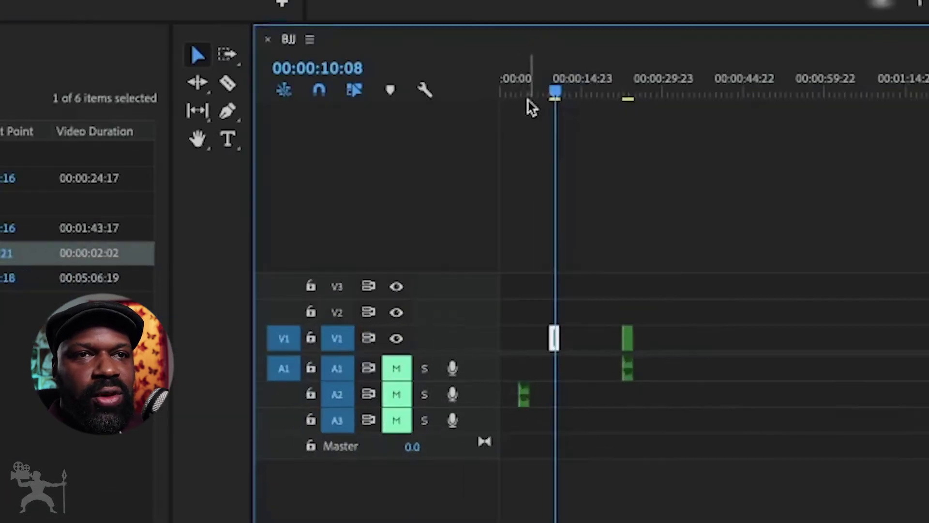
drag(529, 99, 528, 97)
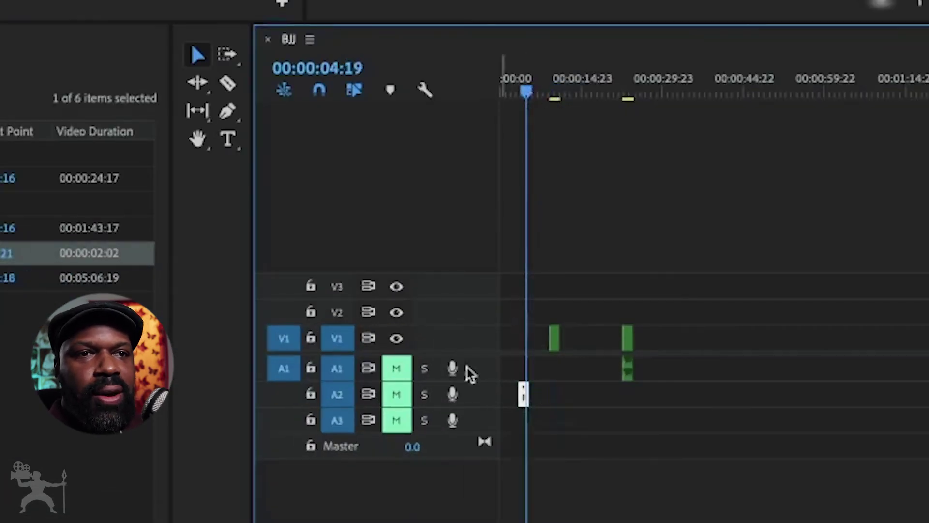
Play the audio-only clip from 00:00:04:19 with track A2 temporarily unmuted.
click(396, 394)
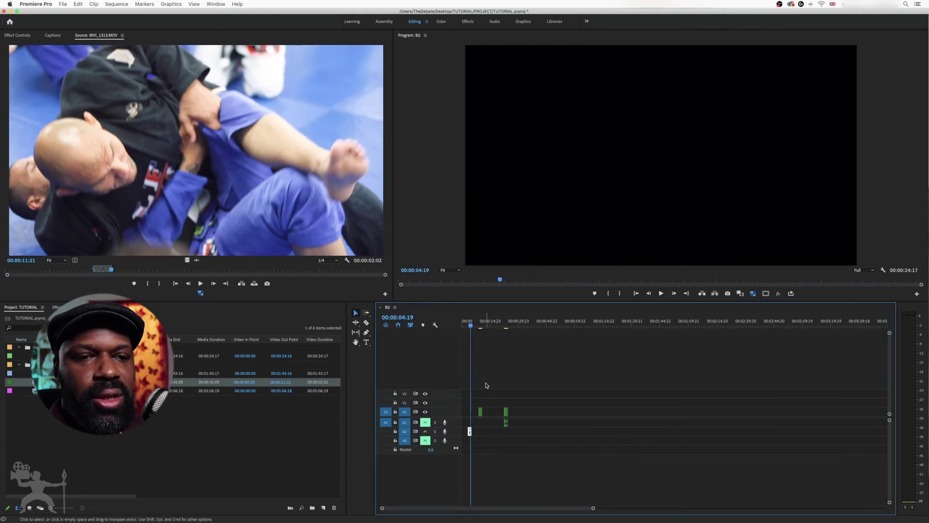
key(space)
key(space)
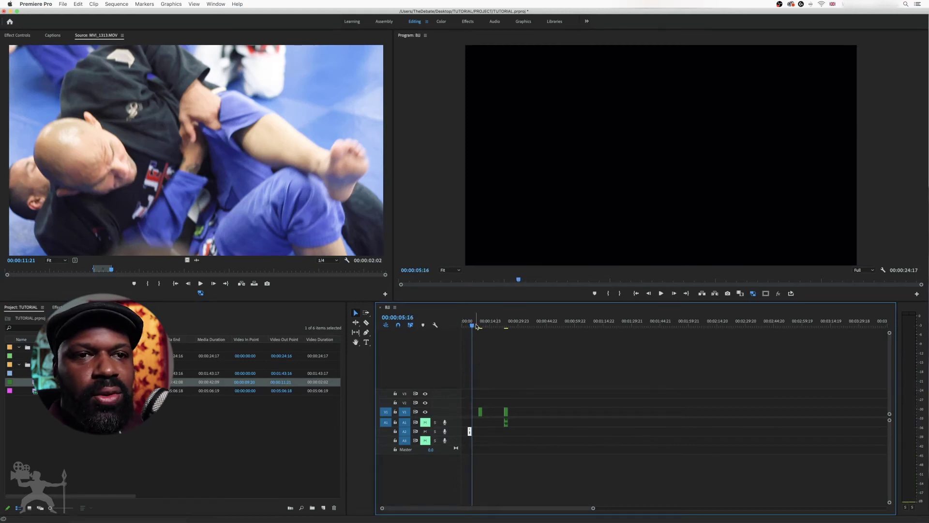
click(425, 431)
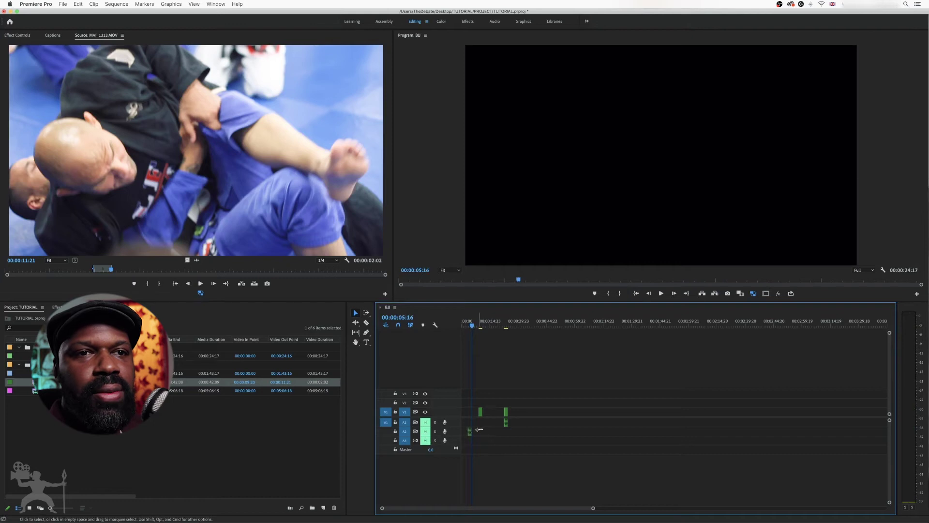
Play MVI_1313.MOV briefly in the Source Monitor, and step two frames back and two frames forward.
click(259, 402)
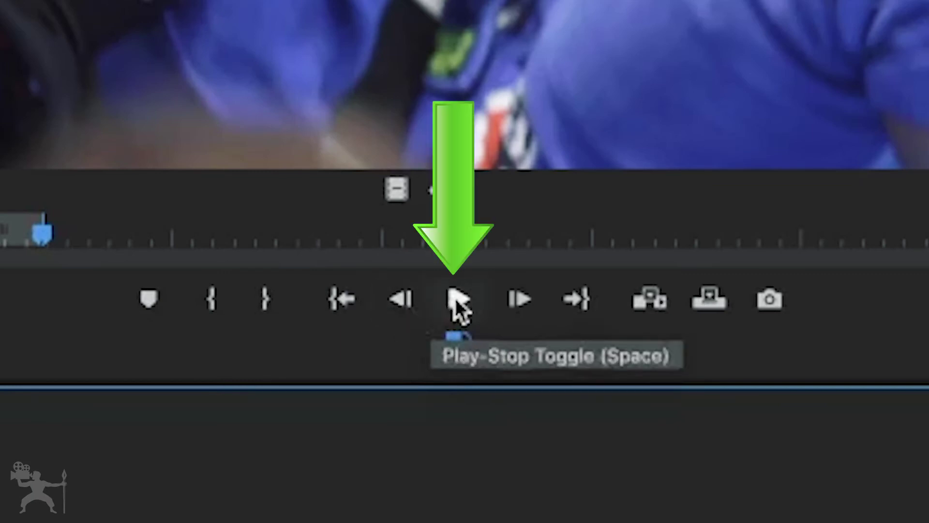
click(456, 300)
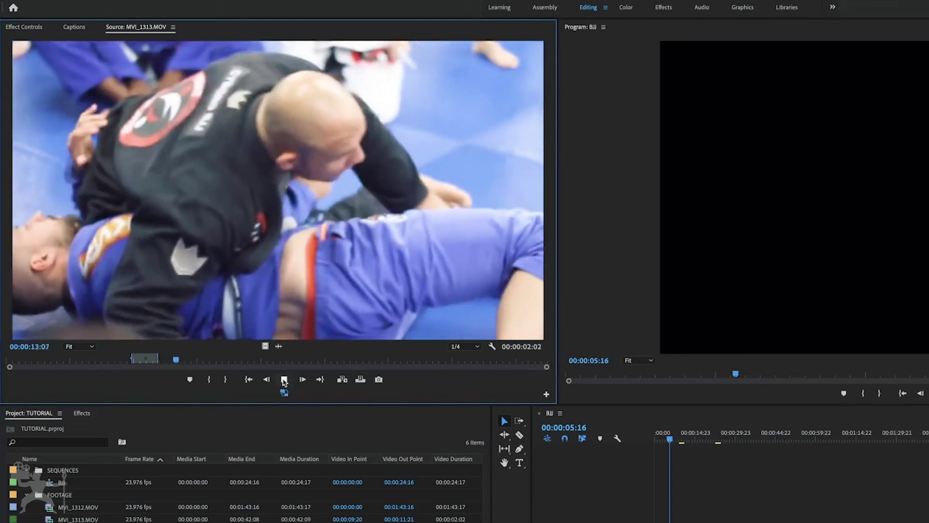
click(284, 380)
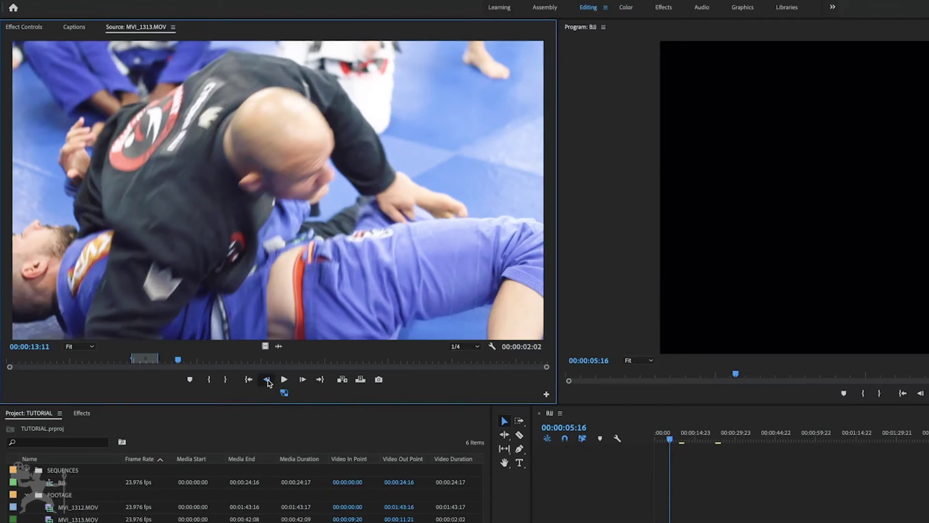
click(268, 382)
click(268, 381)
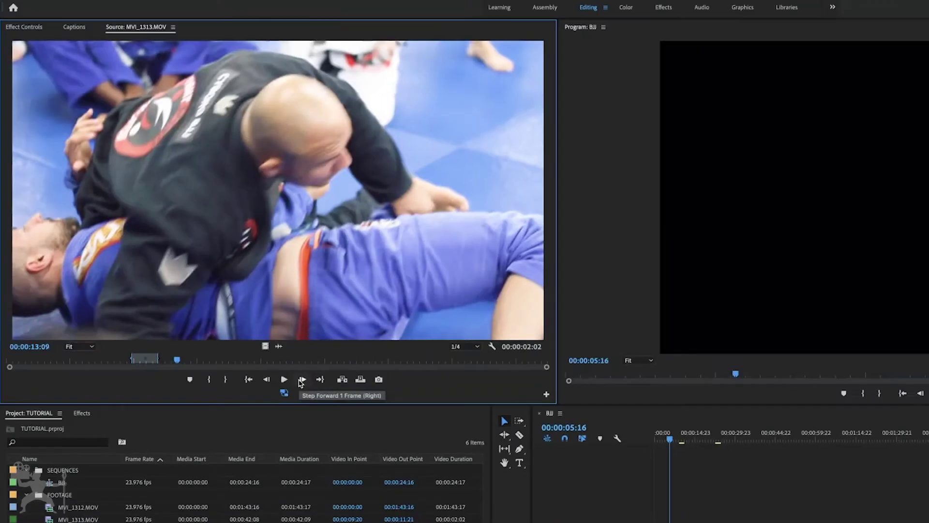
click(508, 303)
click(302, 380)
click(301, 380)
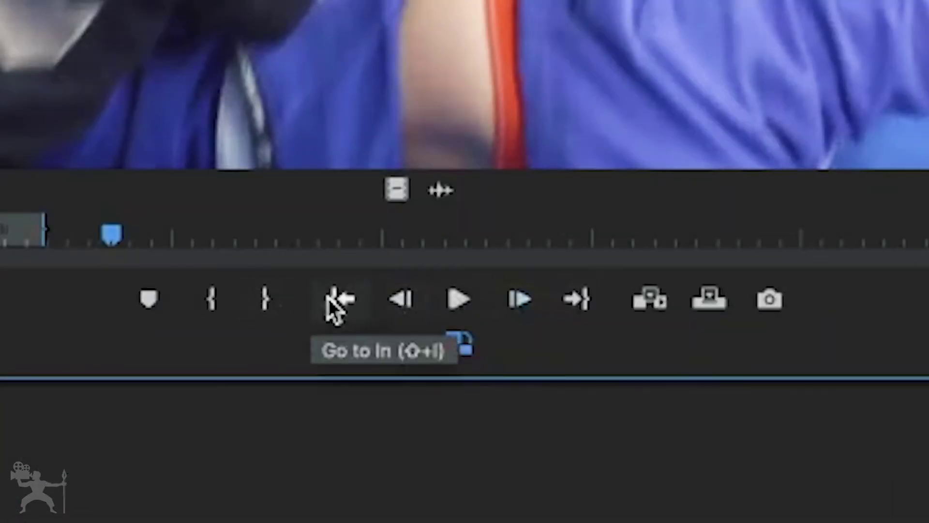
Jump to the In point and the Out point of the MVI_1313.MOV source clip.
click(329, 300)
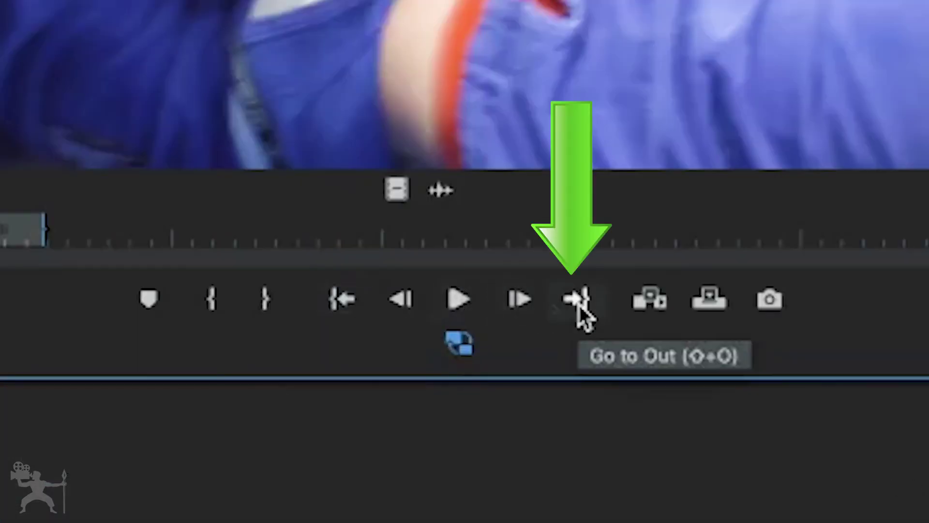
click(320, 380)
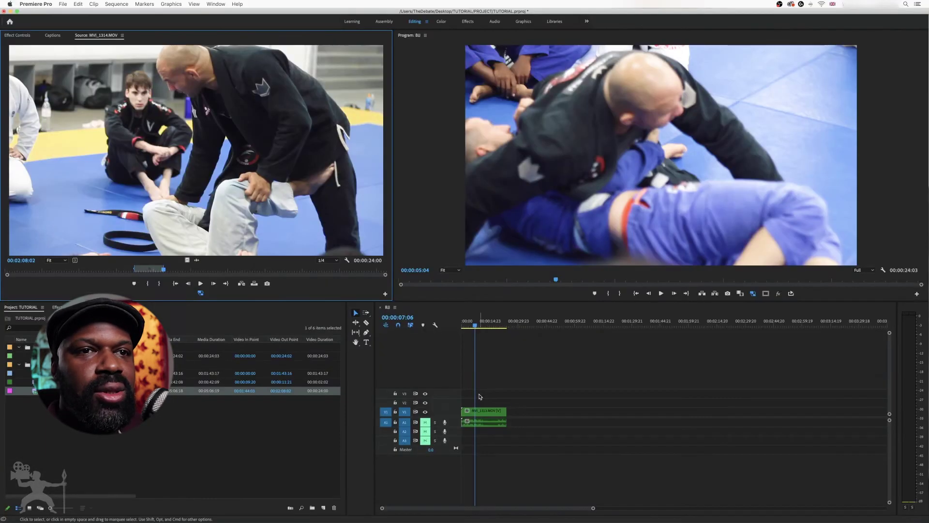
Insert the marked MVI_1314.MOV section into the MVI_1313.MOV clip on V1 and A1 at 00:00:09:09.
click(479, 325)
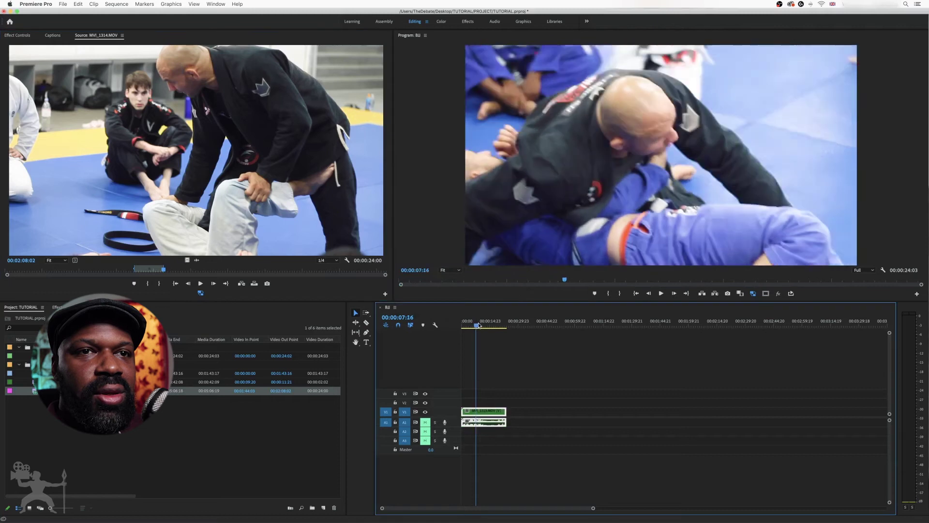
drag(479, 325, 479, 325)
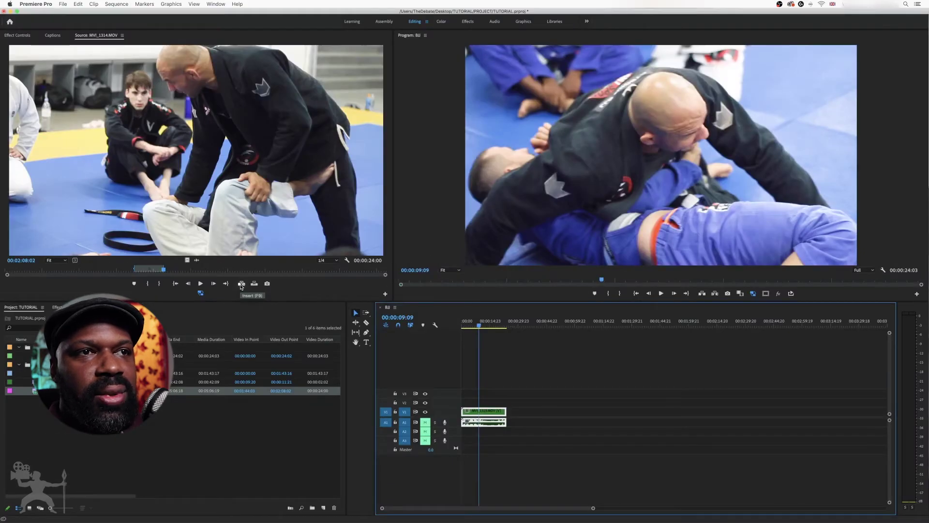
click(241, 283)
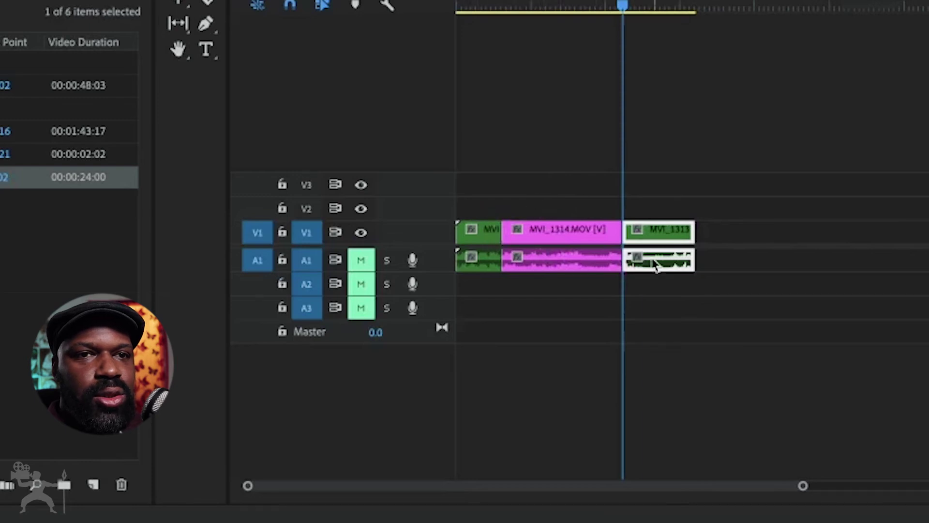
Undo the insert edit of the MVI_1314.MOV section on V1 and A1.
click(547, 231)
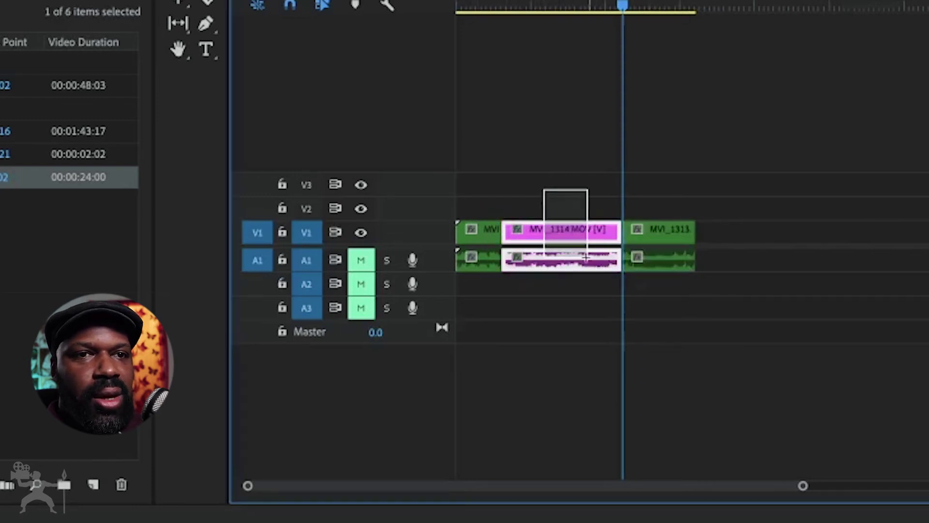
key(super+z)
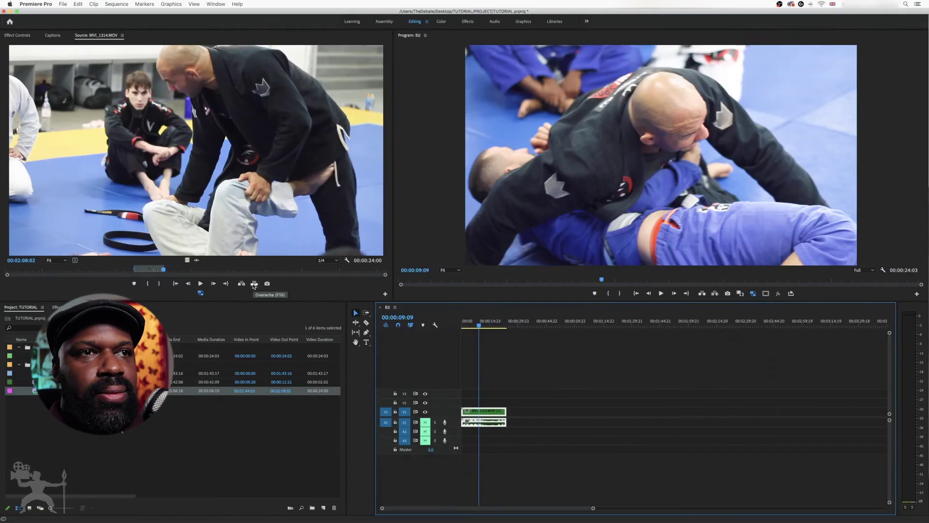
click(708, 303)
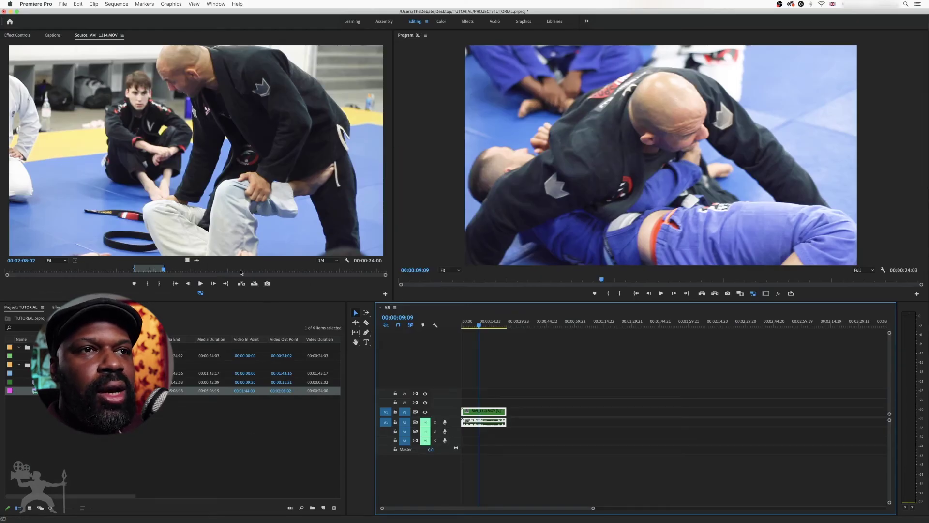
Start exporting the MVI_1314.MOV source frame at 00:03:02:12 as a JPEG still named CYBORG.
click(177, 270)
drag(178, 271, 232, 271)
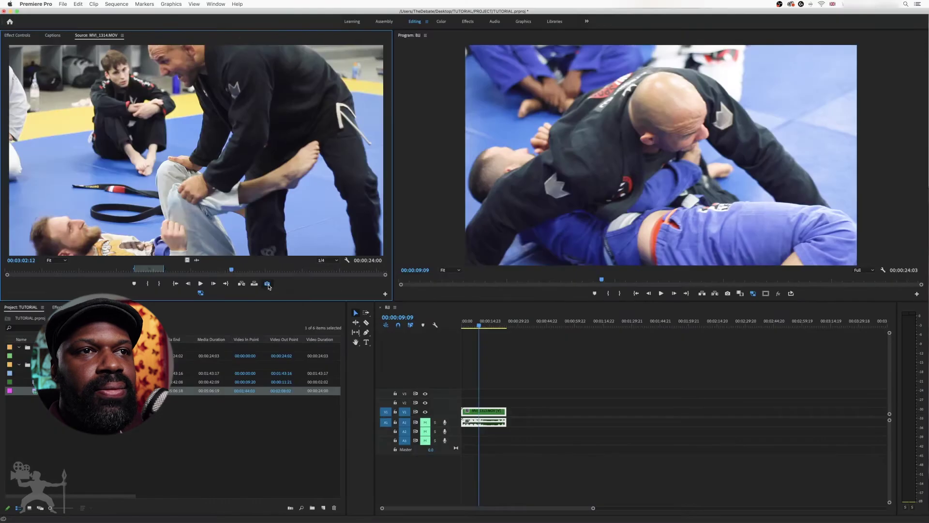
click(564, 303)
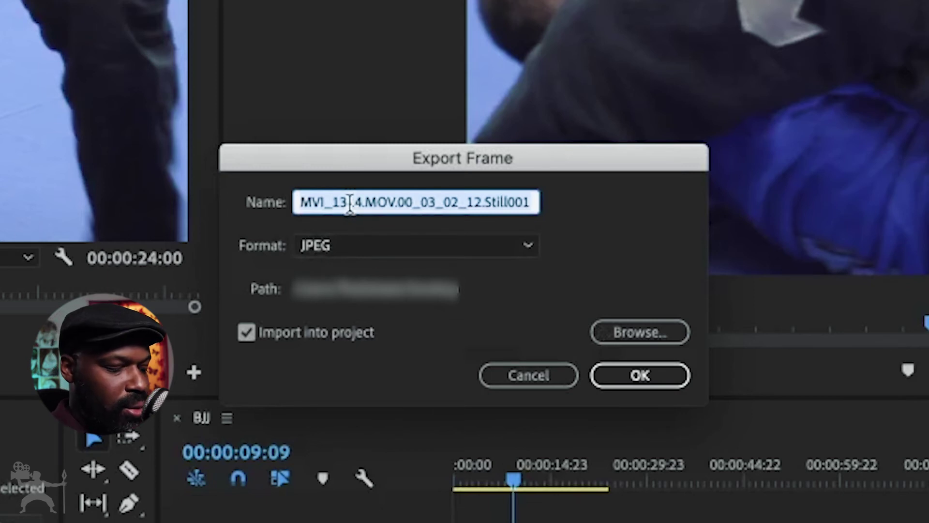
text(CYBORG)
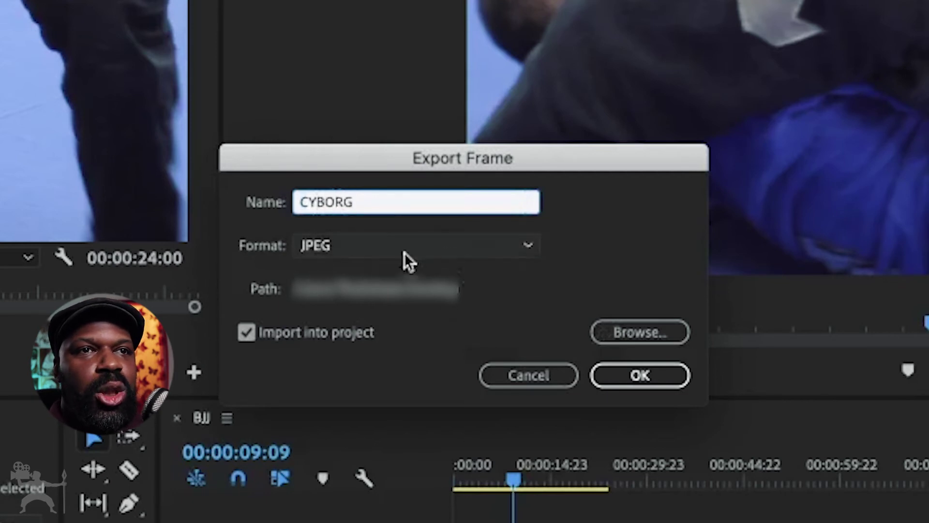
click(512, 253)
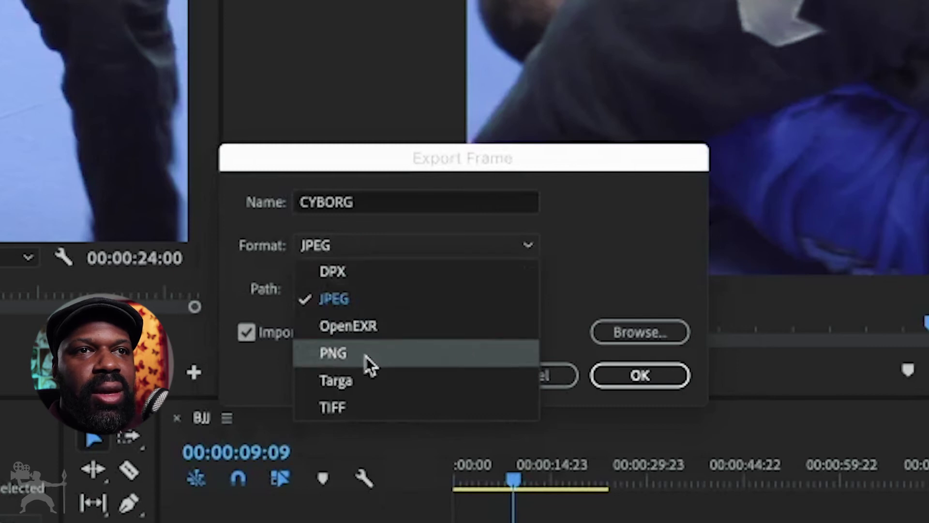
click(585, 245)
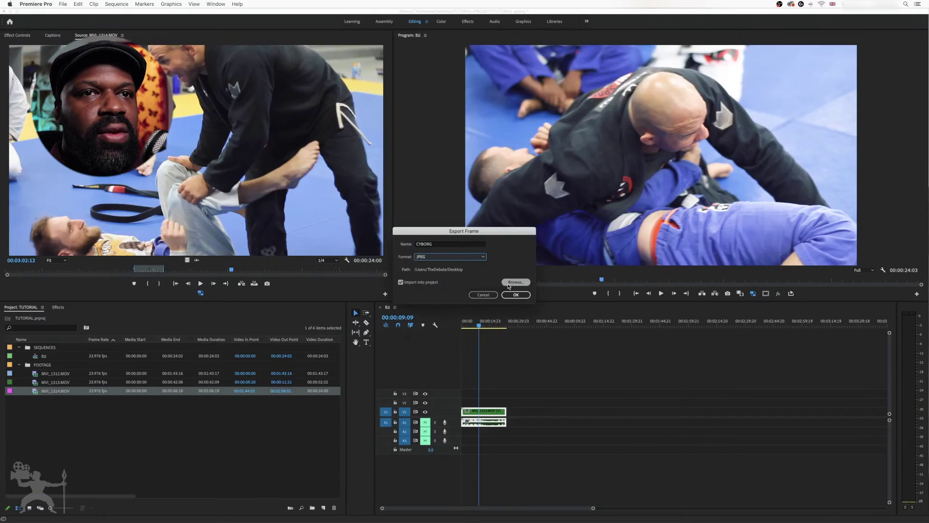
Choose the Desktop as the export path and export the still with Import into project enabled.
click(514, 283)
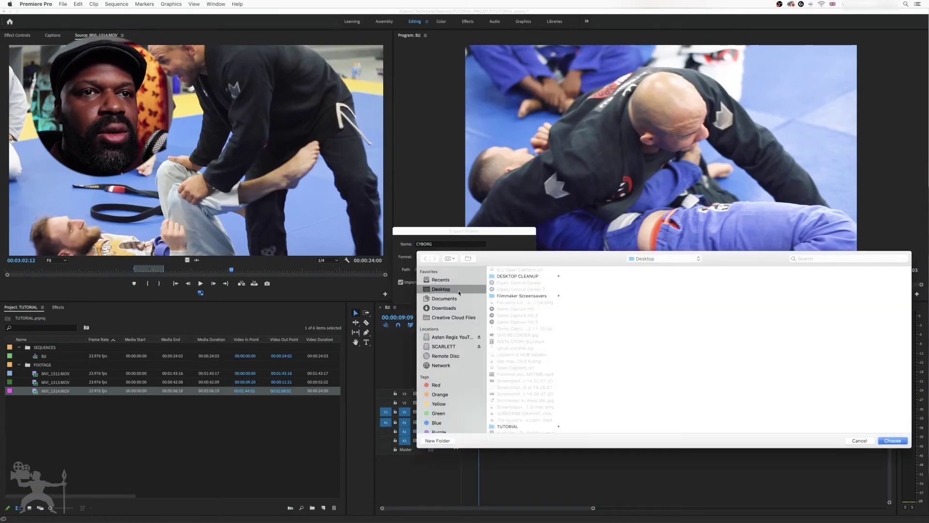
drag(515, 261, 288, 140)
click(664, 318)
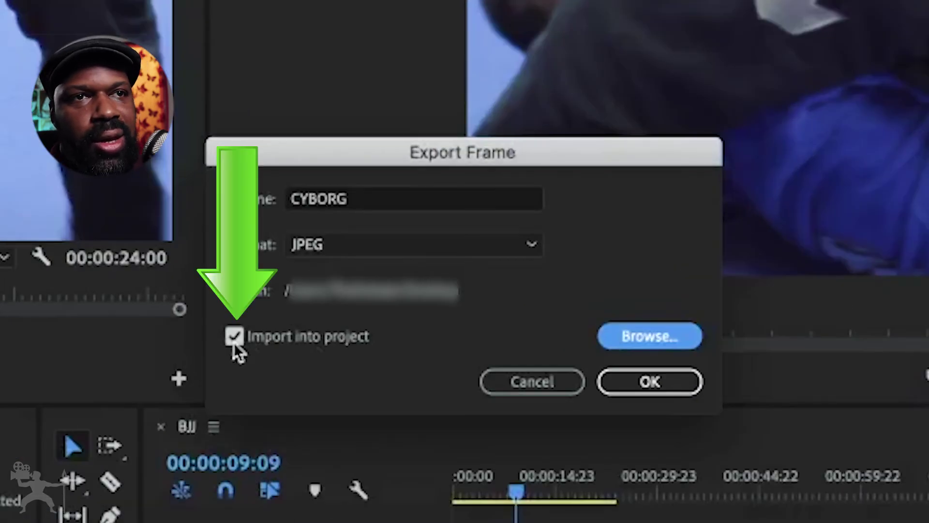
click(235, 338)
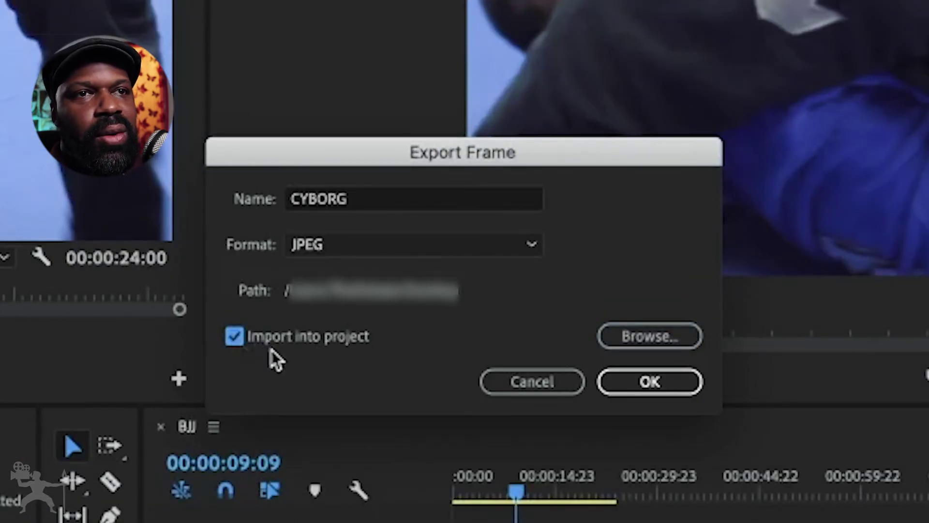
click(650, 382)
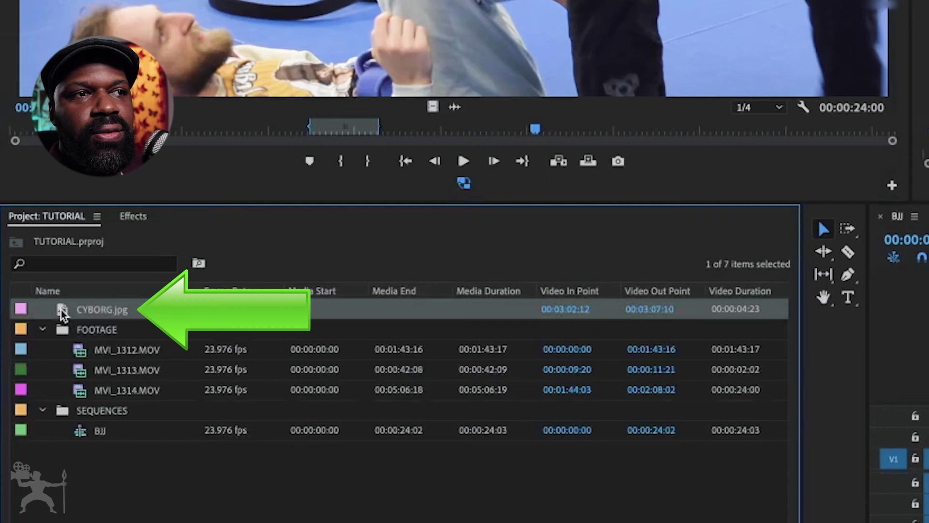
Place CYBORG.jpg on V2 directly after the MVI_1313.MOV clip and extend its end to about 00:00:35:05.
drag(101, 309, 512, 403)
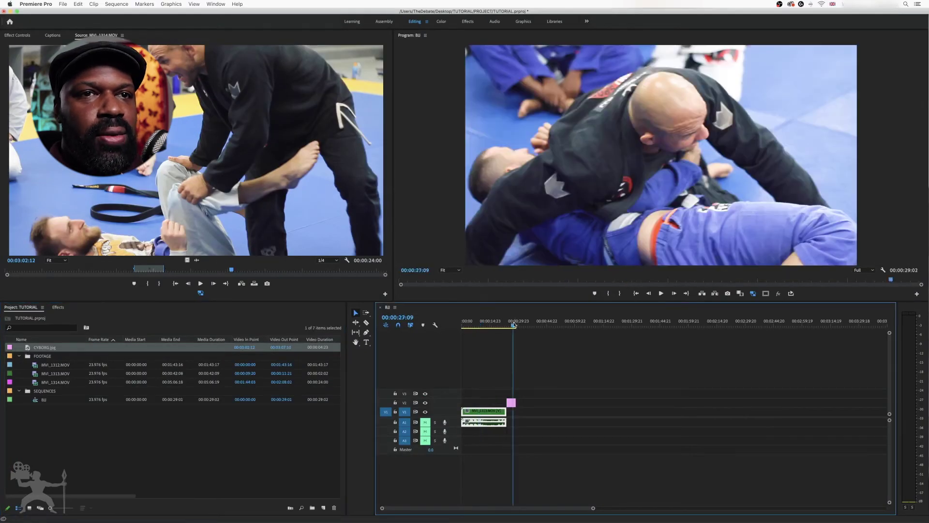
click(513, 325)
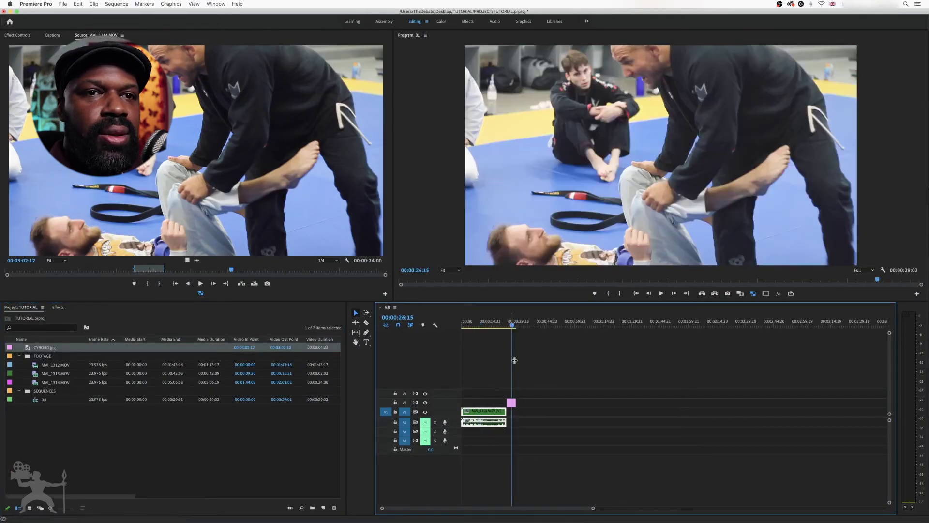
drag(516, 403, 550, 403)
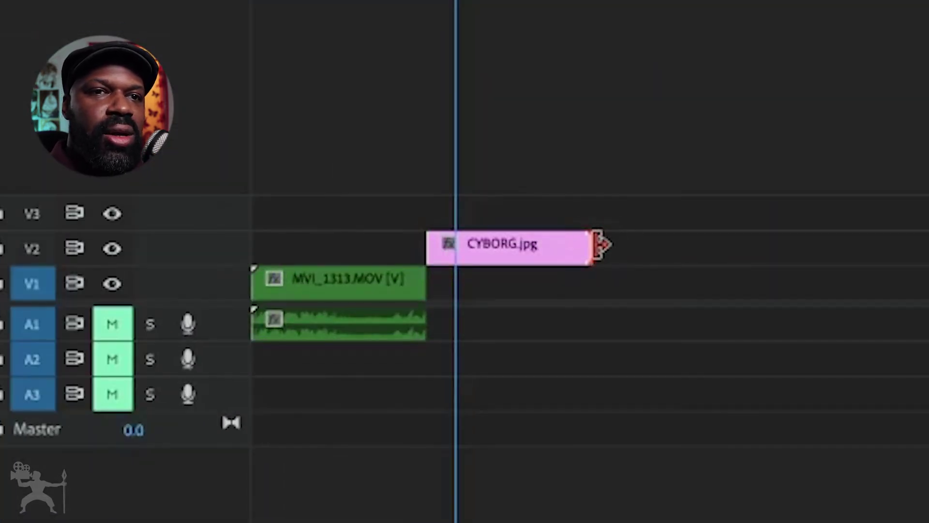
mouse_move(511, 246)
mouse_down()
mouse_move(460, 242)
mouse_move(668, 245)
mouse_move(479, 236)
mouse_move(503, 238)
mouse_up()
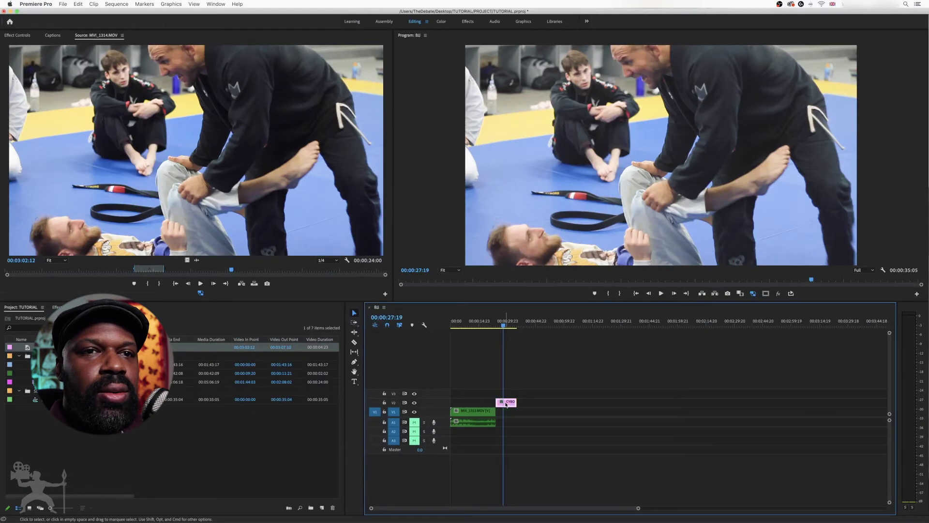
Move CYBORG.jpg later on V2, and use Track Select Forward to shift it and all following clips back to 00:00:29:07.
mouse_move(506, 405)
mouse_down()
mouse_move(512, 396)
mouse_move(495, 402)
mouse_move(522, 402)
mouse_up()
mouse_move(502, 331)
mouse_down()
mouse_move(515, 328)
mouse_move(473, 328)
mouse_move(512, 328)
mouse_up()
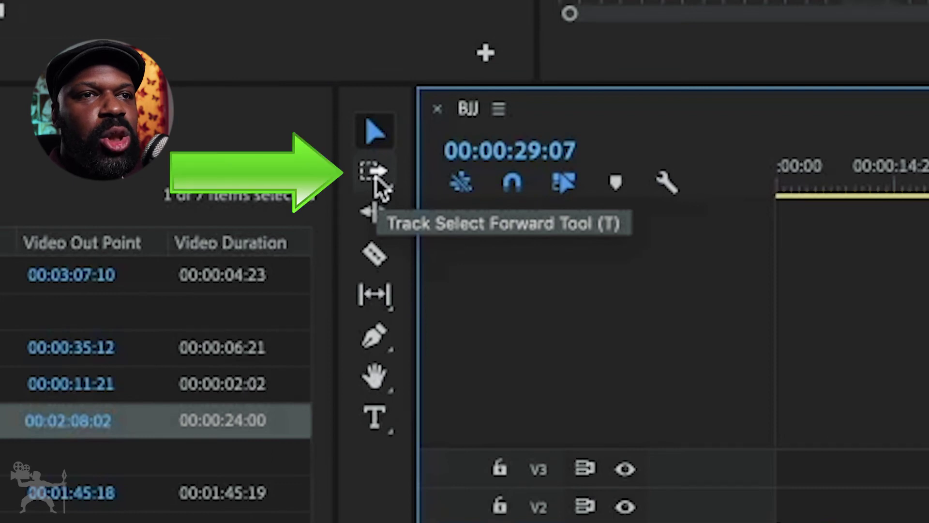
click(377, 184)
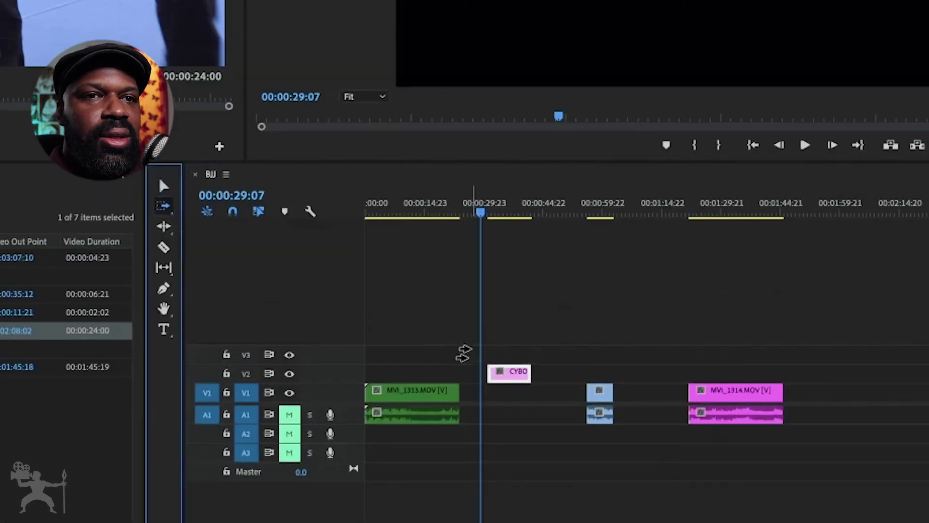
click(813, 348)
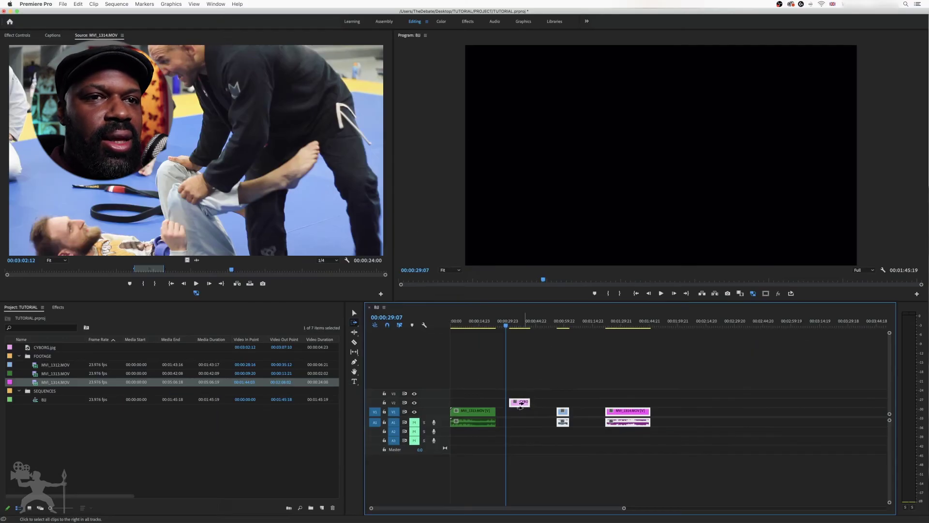
mouse_move(521, 406)
mouse_down()
mouse_move(504, 407)
mouse_move(609, 408)
mouse_move(517, 402)
mouse_up()
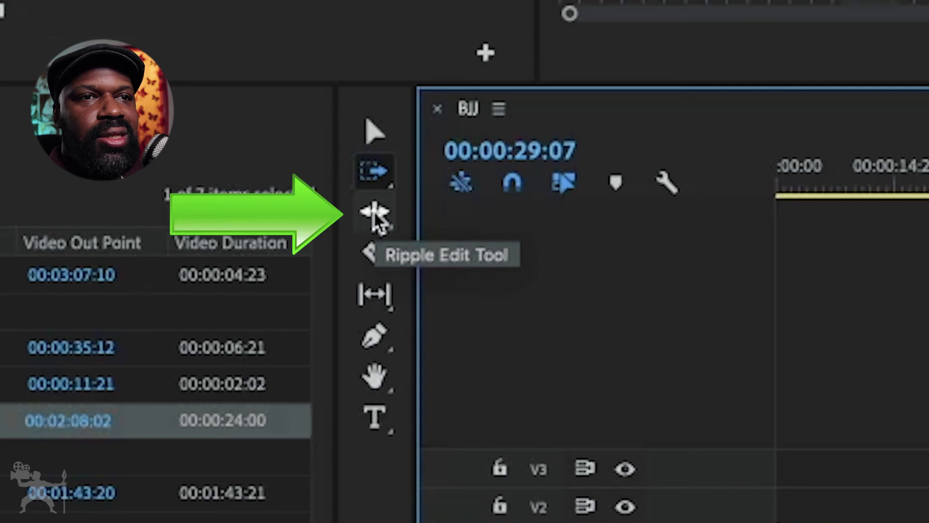
Ripple-extend the end of the MVI_1313.MOV clip by about 23 frames, and razor the clip at two points.
click(355, 333)
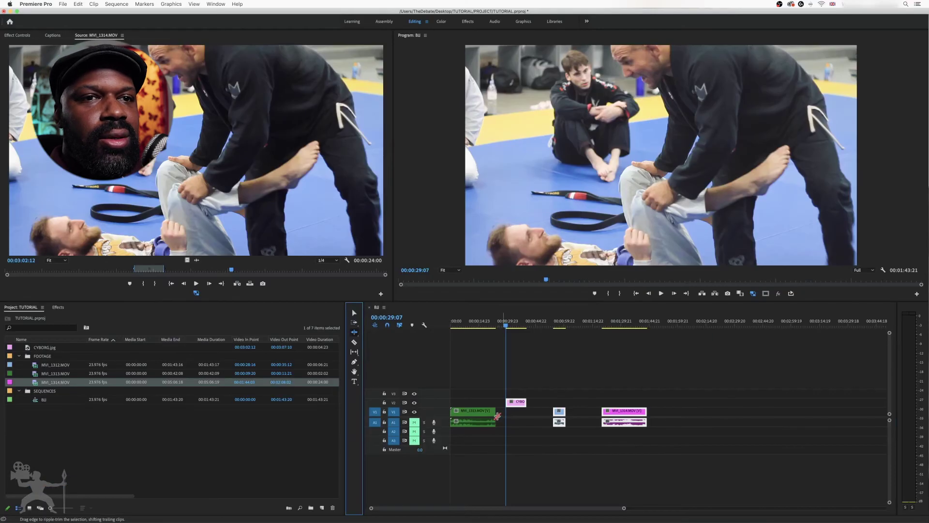
mouse_move(492, 412)
mouse_down()
mouse_move(477, 412)
mouse_move(494, 412)
mouse_up()
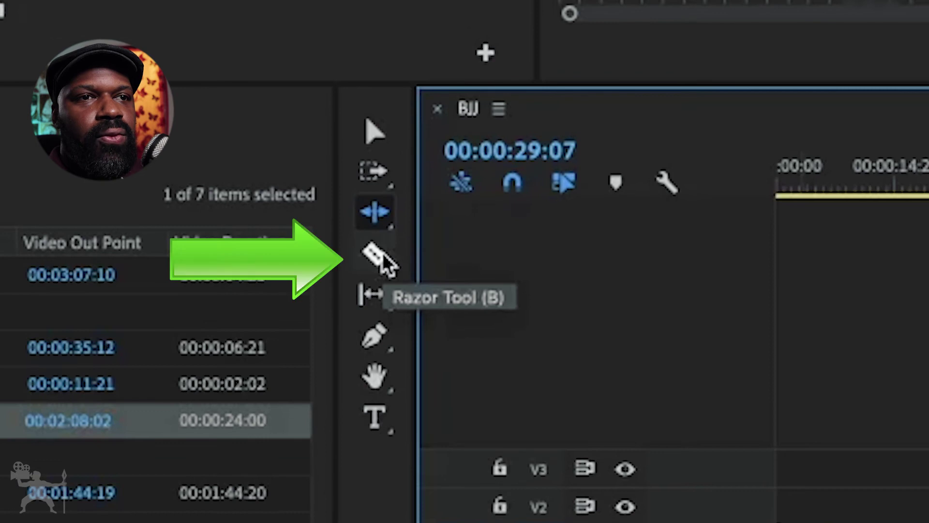
click(380, 259)
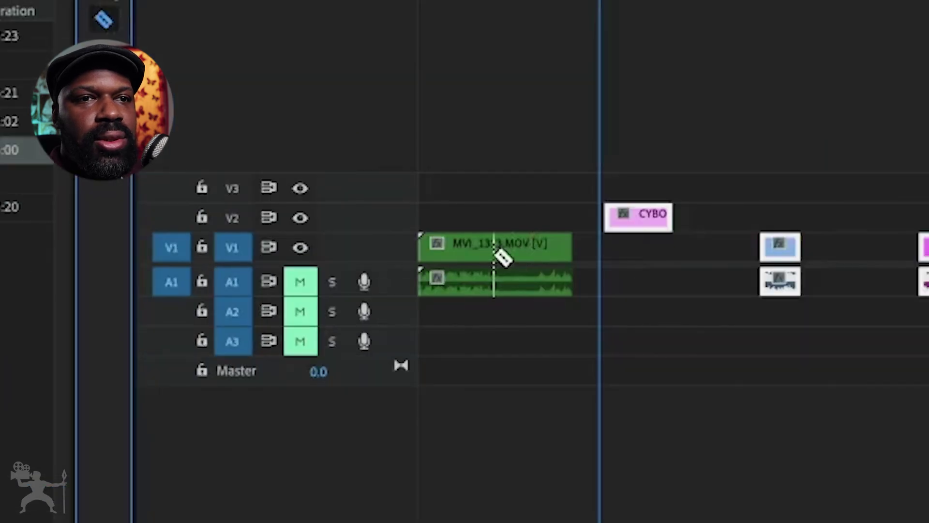
click(495, 249)
click(529, 250)
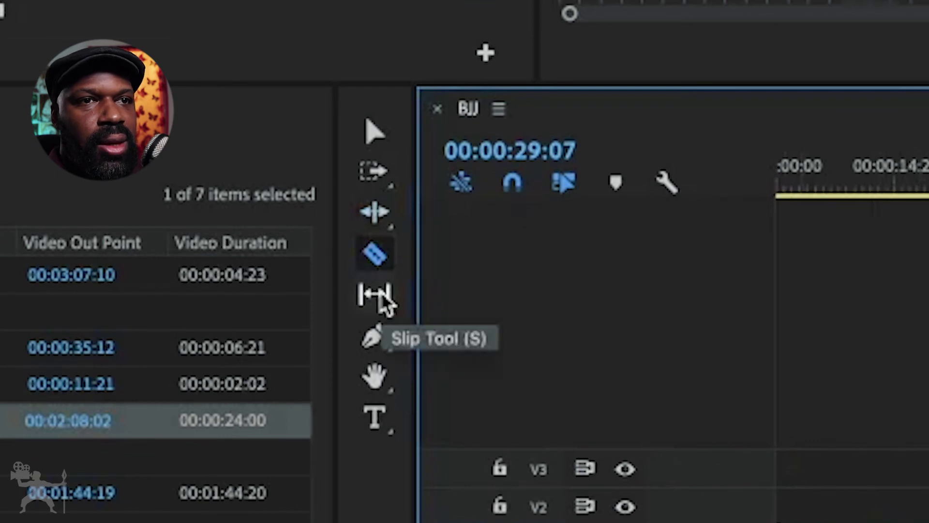
Slip the source footage within the first piece of the cut MVI_1313.MOV clip using the Slip tool.
click(381, 295)
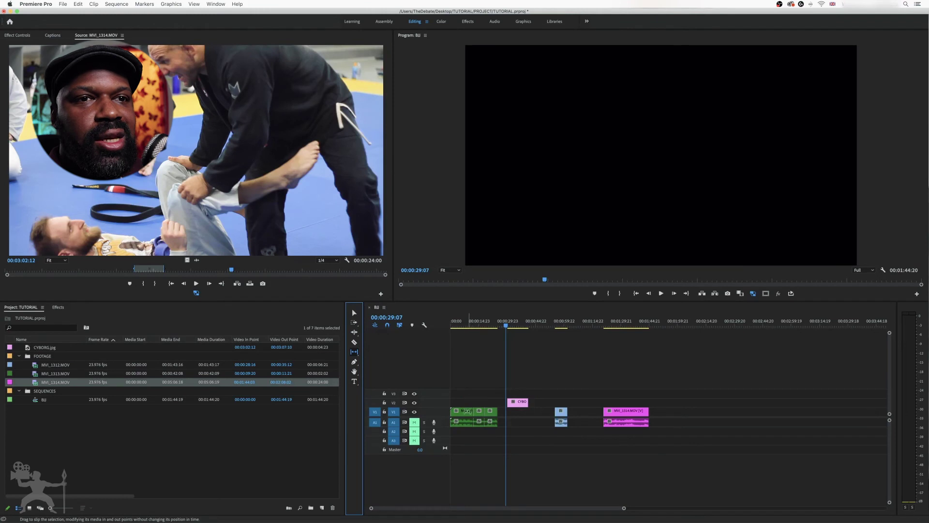
click(467, 411)
drag(476, 411, 455, 410)
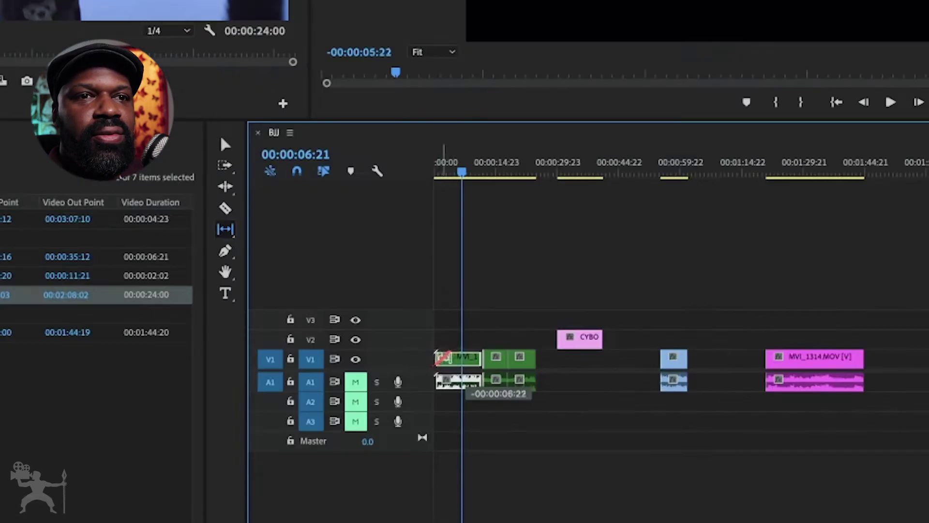
drag(443, 357, 461, 357)
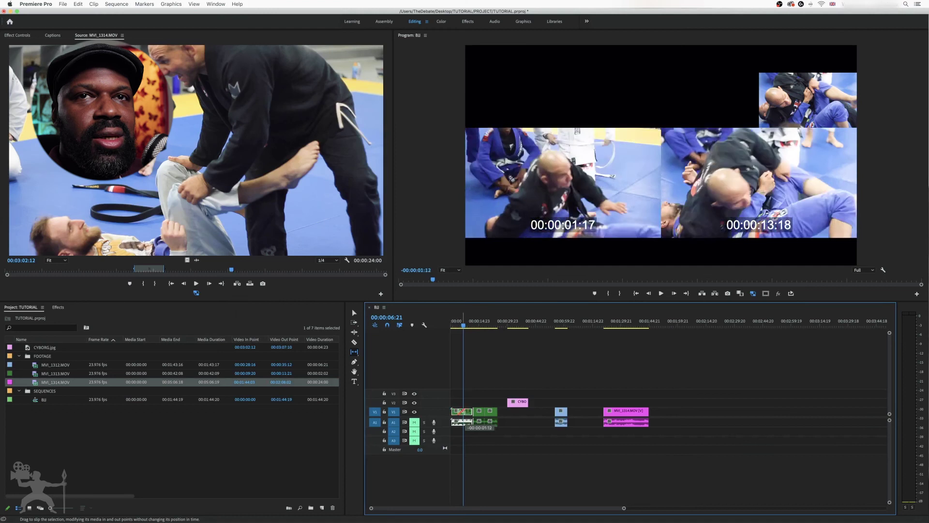
drag(455, 411, 465, 410)
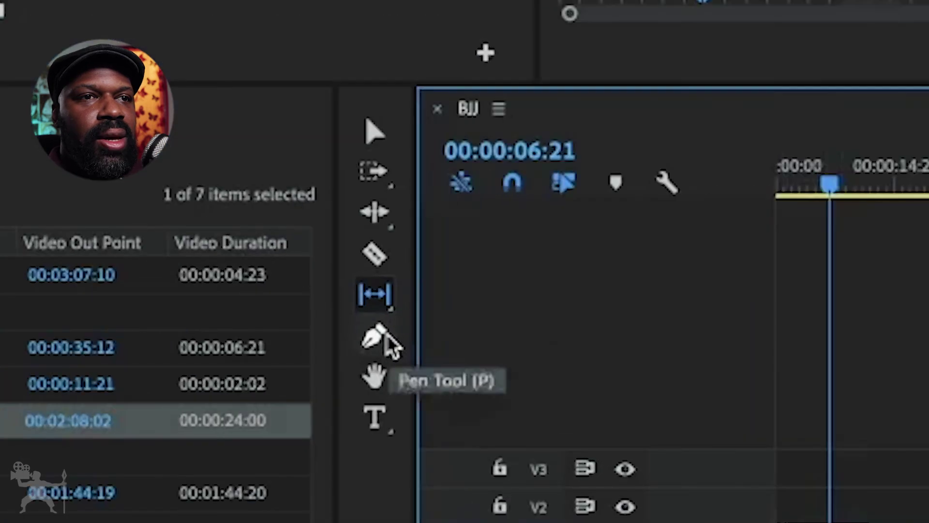
Increase the height of audio track A1 to expose the volume line of the MVI_1313.MOV clips.
click(386, 335)
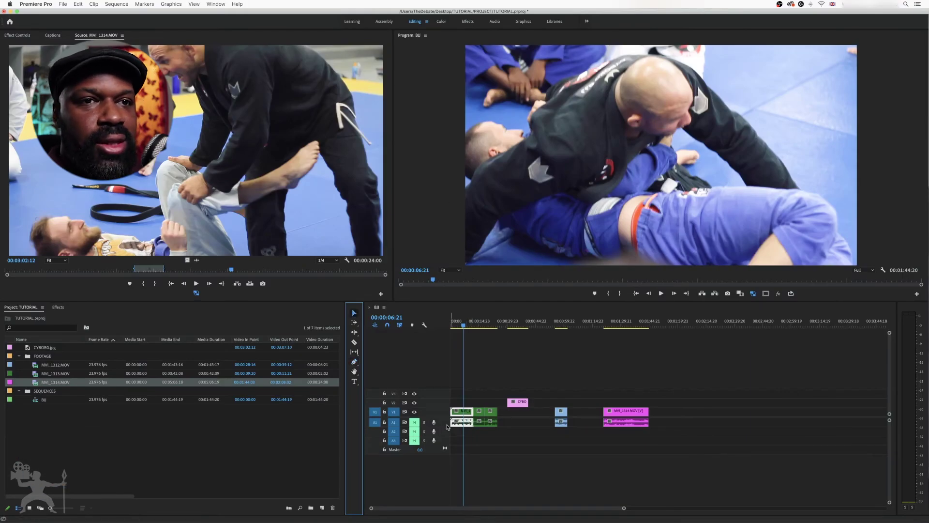
drag(447, 426, 455, 455)
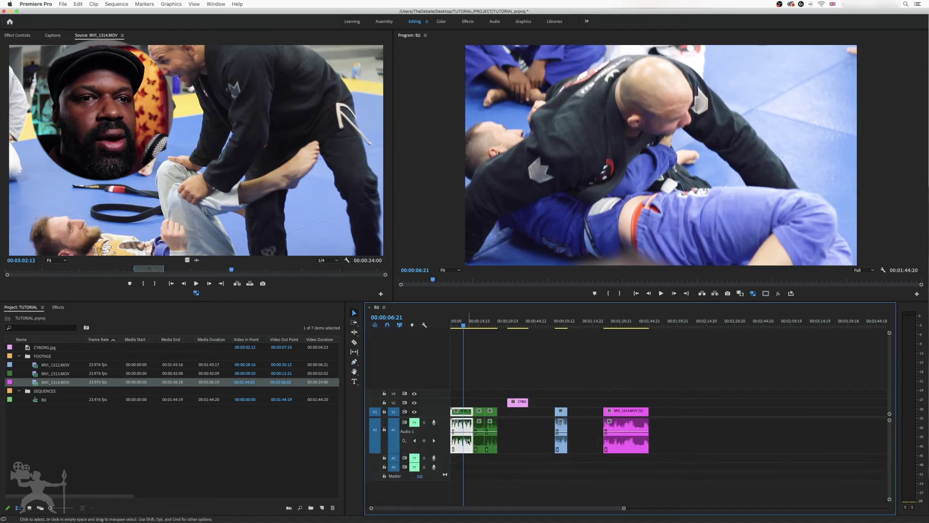
key(=)
key(=)
key(=)
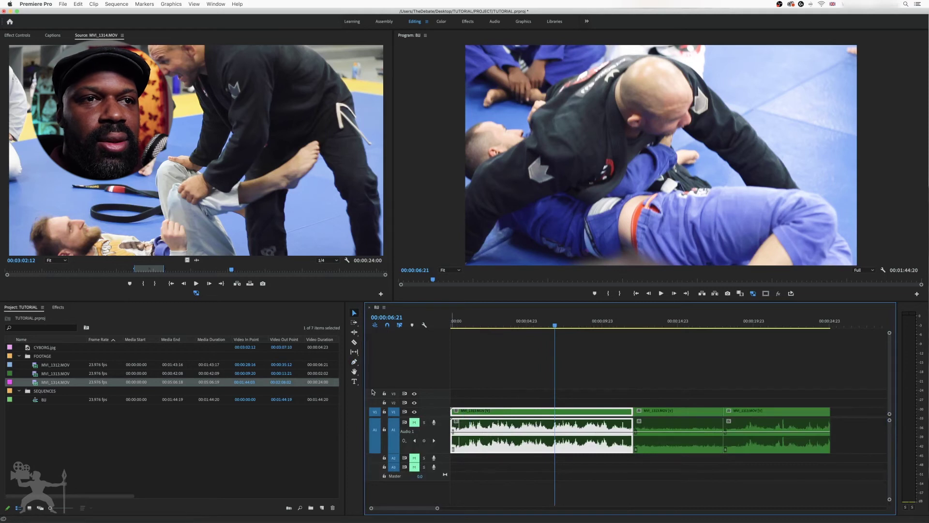
Add two volume keyframes to the first MVI_1313.MOV piece's audio with the Pen tool, and lower the level from the second keyframe onward.
click(355, 362)
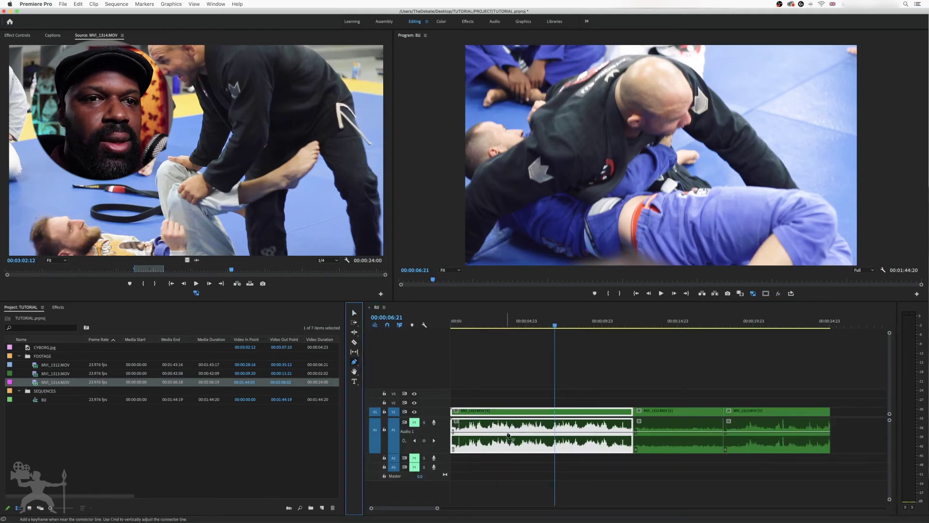
click(504, 431)
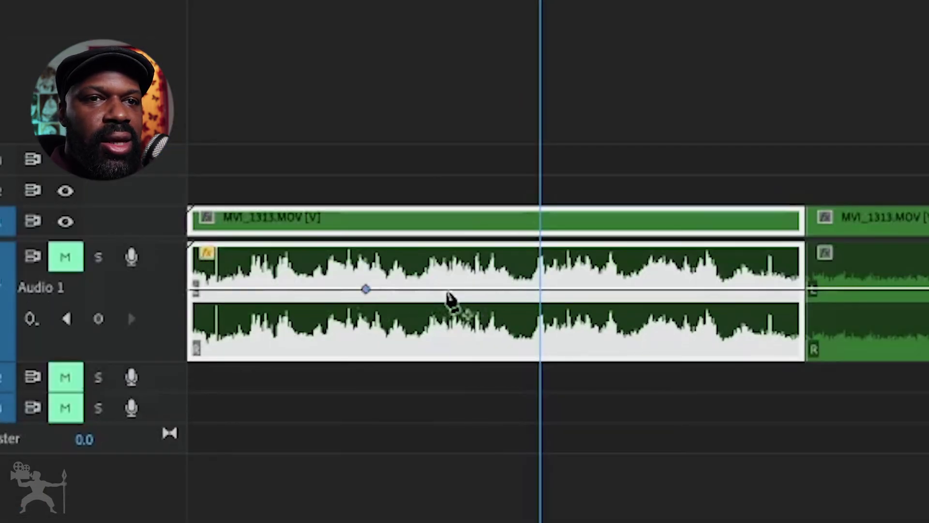
click(446, 289)
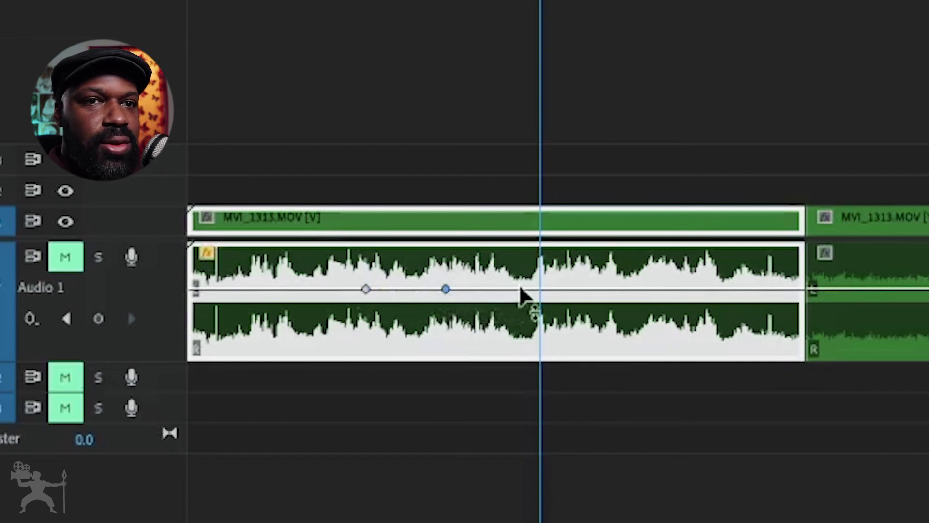
drag(538, 292, 538, 321)
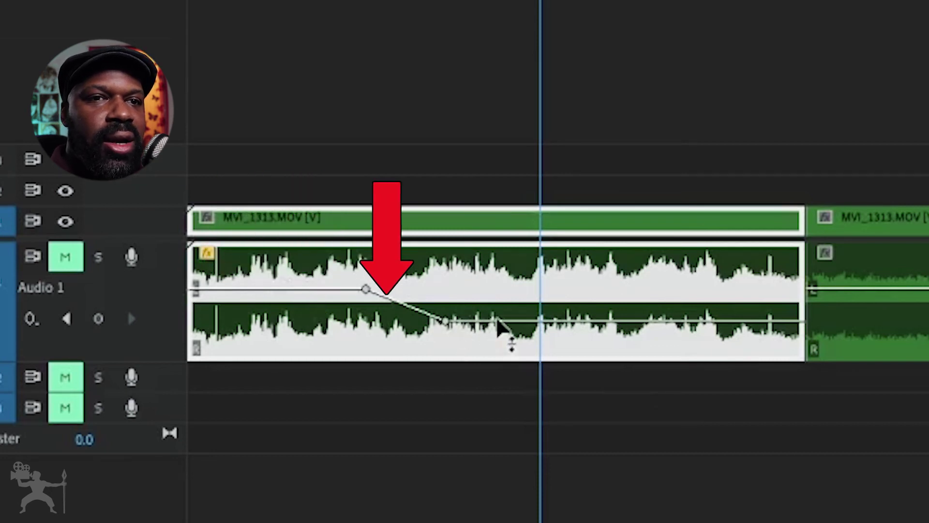
Fine-tune the lowered volume level after the second keyframe on the first MVI_1313.MOV piece's audio.
mouse_move(513, 322)
mouse_down()
mouse_move(513, 275)
mouse_move(513, 310)
mouse_up()
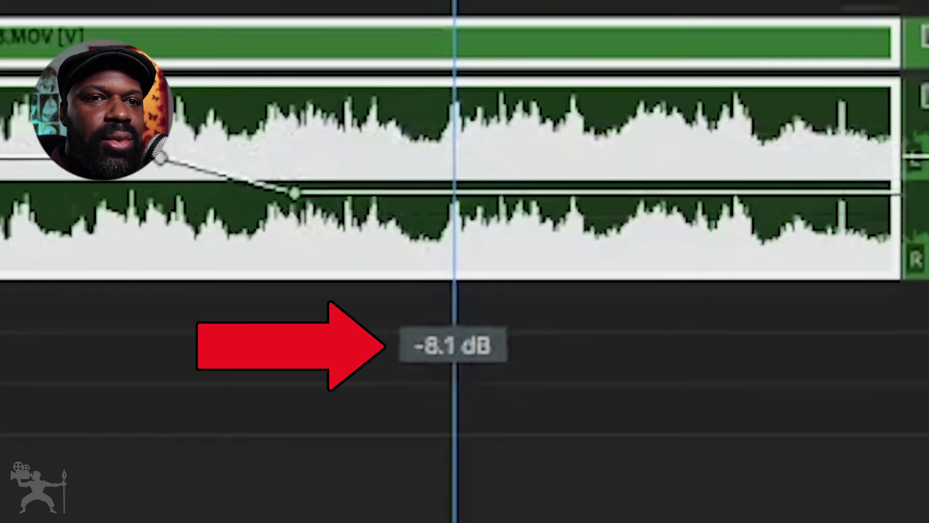
drag(455, 192, 455, 121)
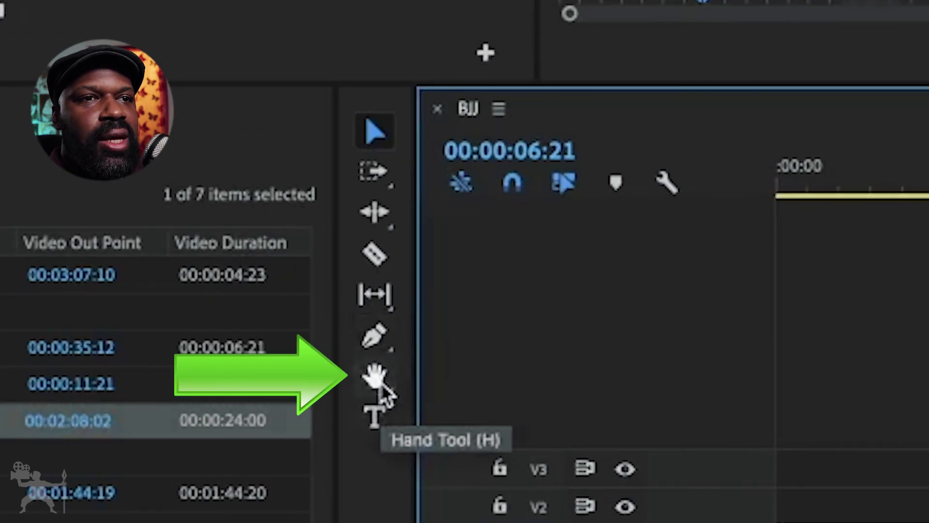
Add the title text CYBORG over the frame at 00:00:06:21 with the Type tool, and move its graphic clip slightly earlier on V2.
click(380, 382)
click(375, 417)
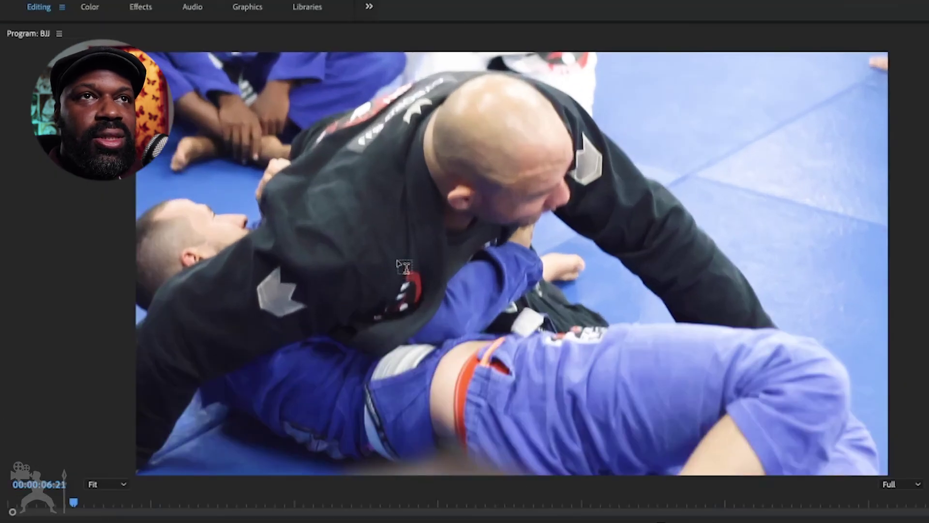
click(402, 260)
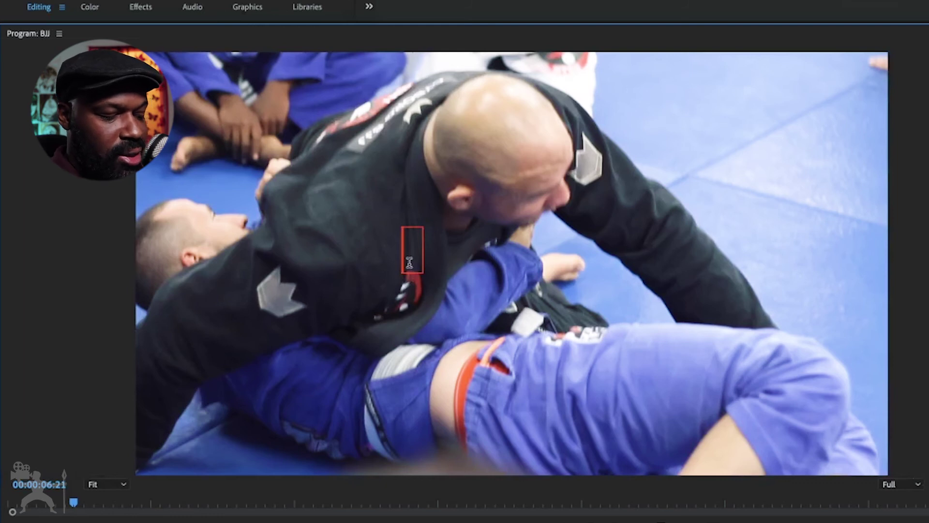
text(CYBORG)
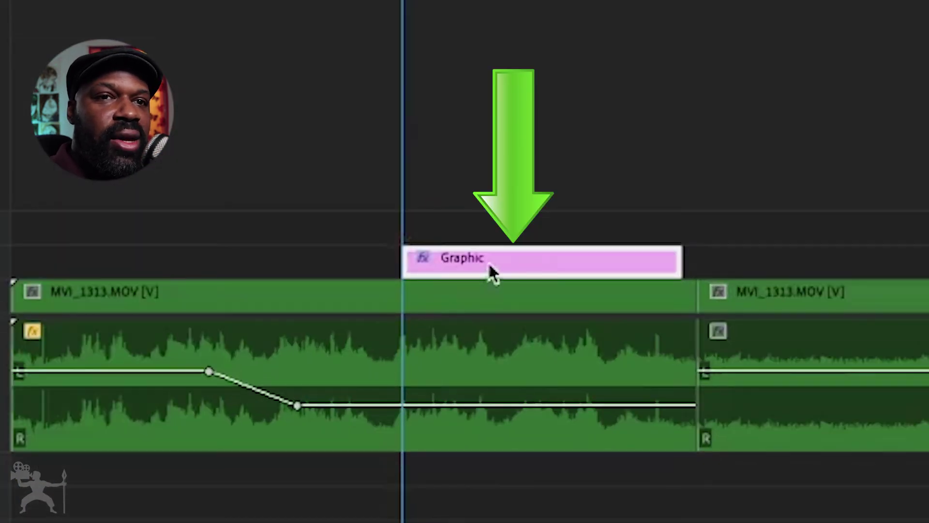
drag(507, 274, 412, 266)
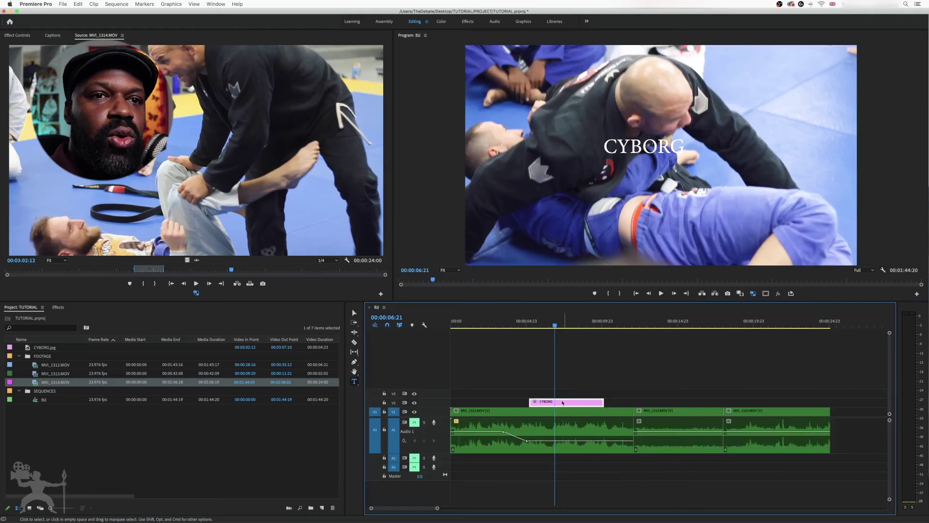
Play the sequence from 00:00:04:12 through the start of the CYBORG title to check its timing.
click(519, 321)
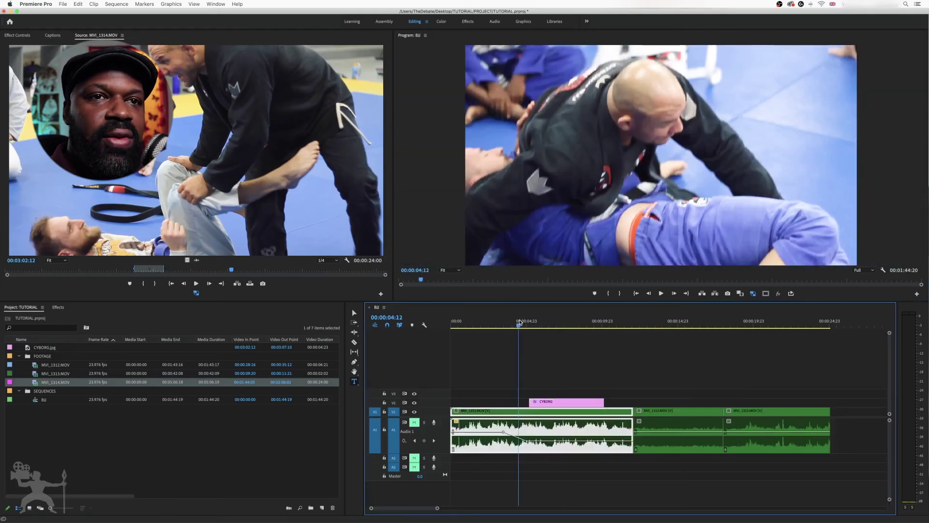
key(space)
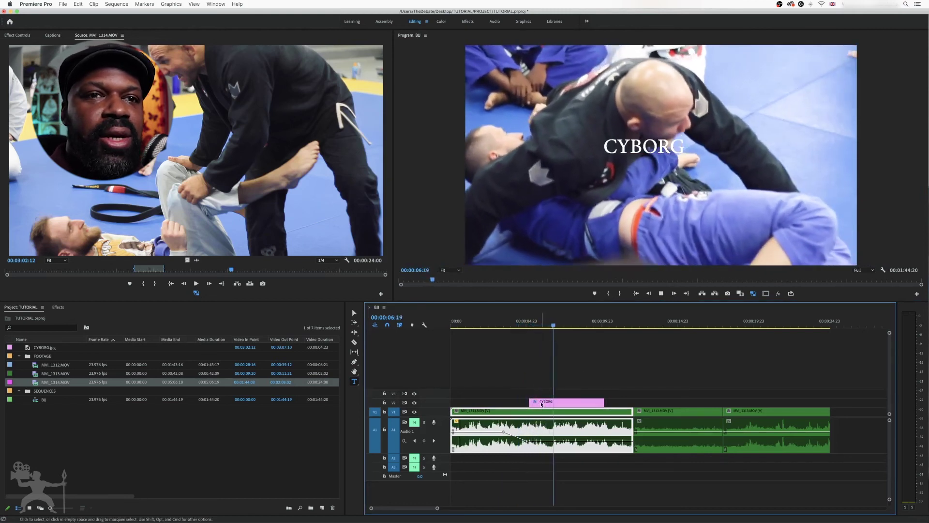
key(space)
Set the CYBORG graphic's Vector Motion position to 940, 564 and its scale to 128.
click(563, 403)
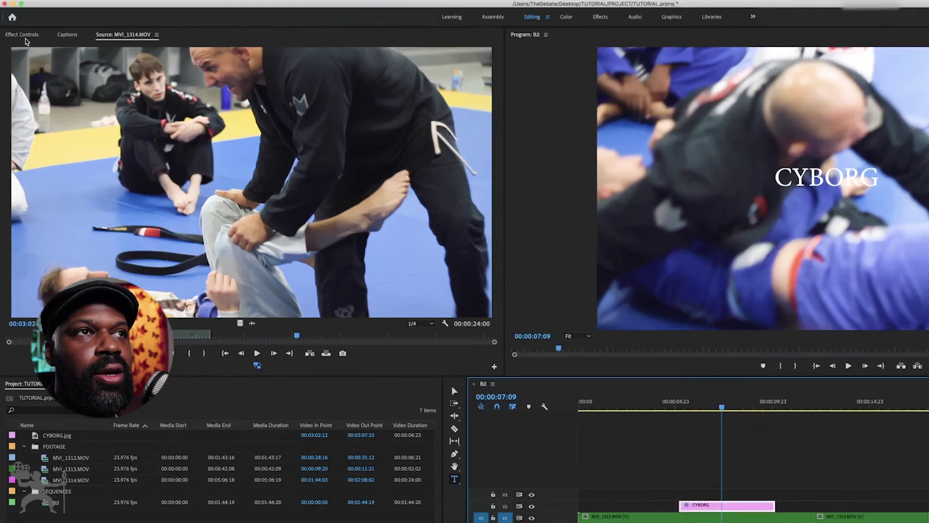
click(24, 36)
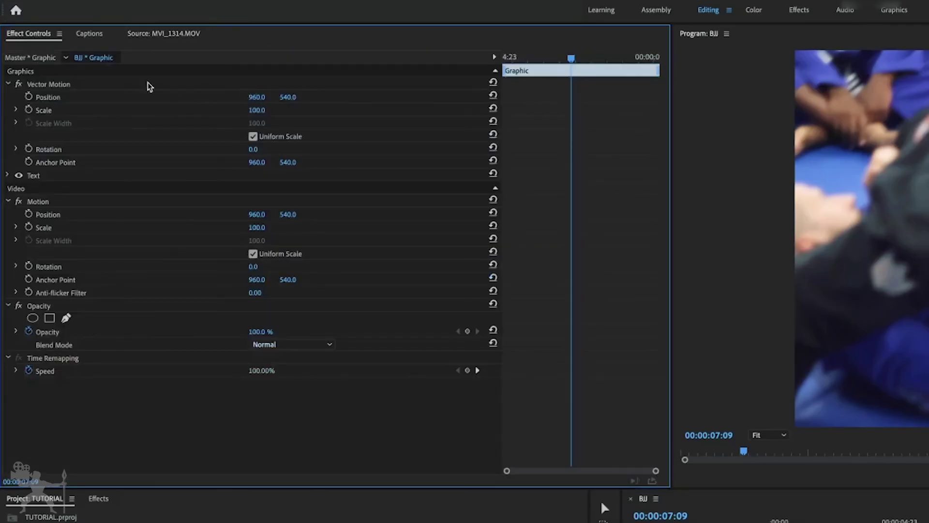
drag(255, 100, 263, 100)
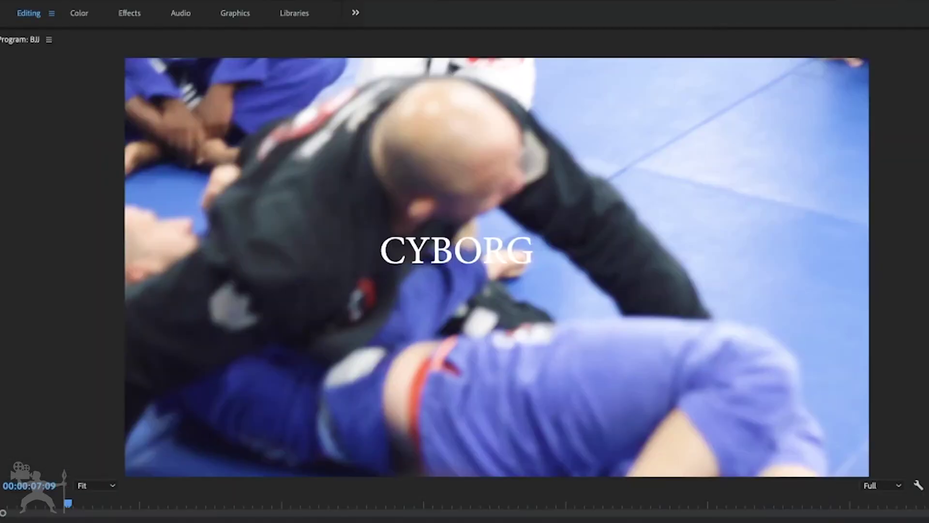
drag(501, 124, 513, 124)
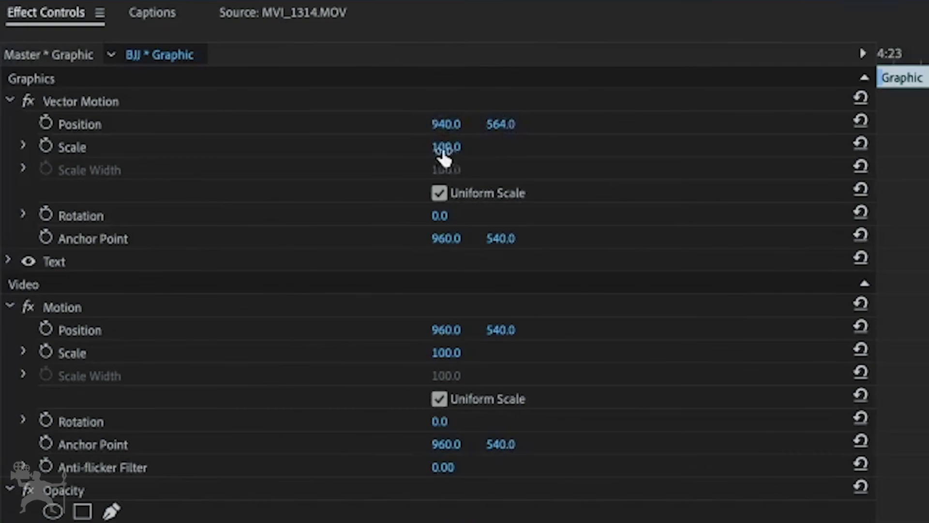
drag(443, 147, 472, 147)
Try the Mshtakan font on the CYBORG text, and set it to Phosphate Solid at size 120.
click(9, 262)
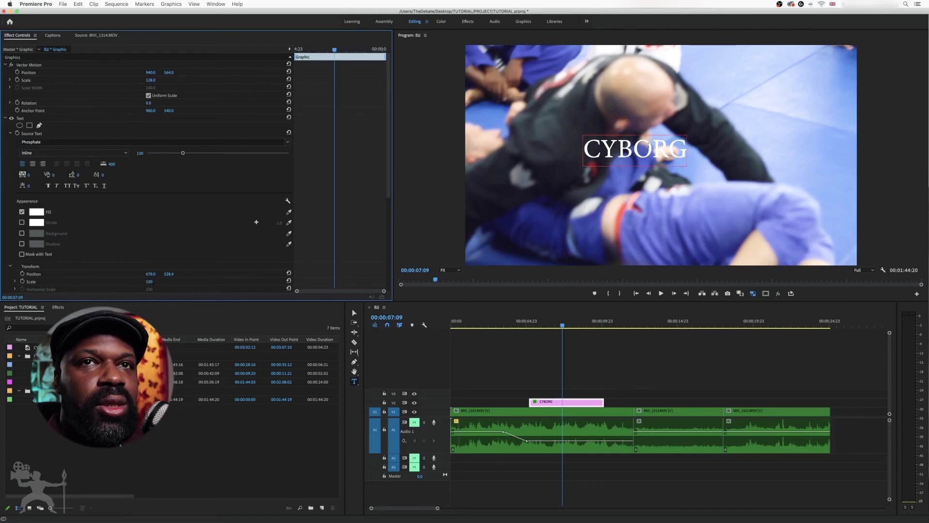
click(648, 145)
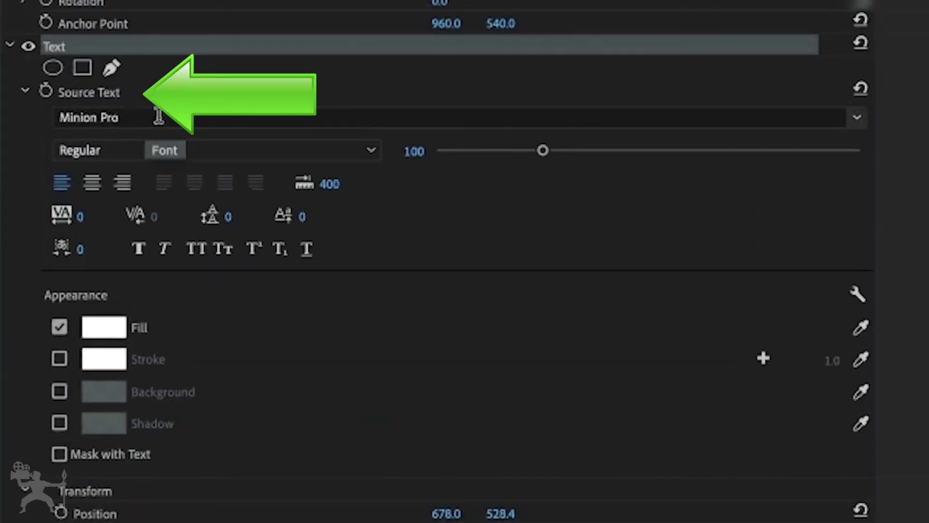
click(854, 119)
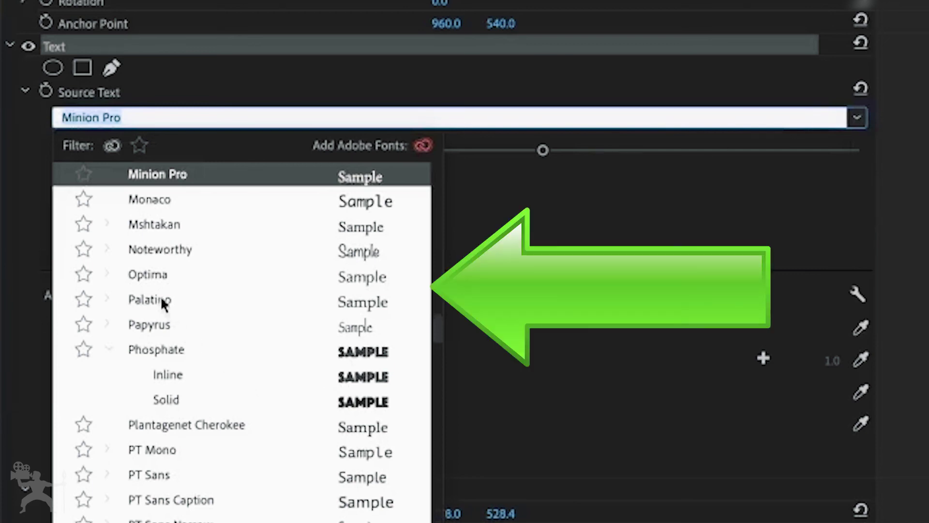
click(164, 225)
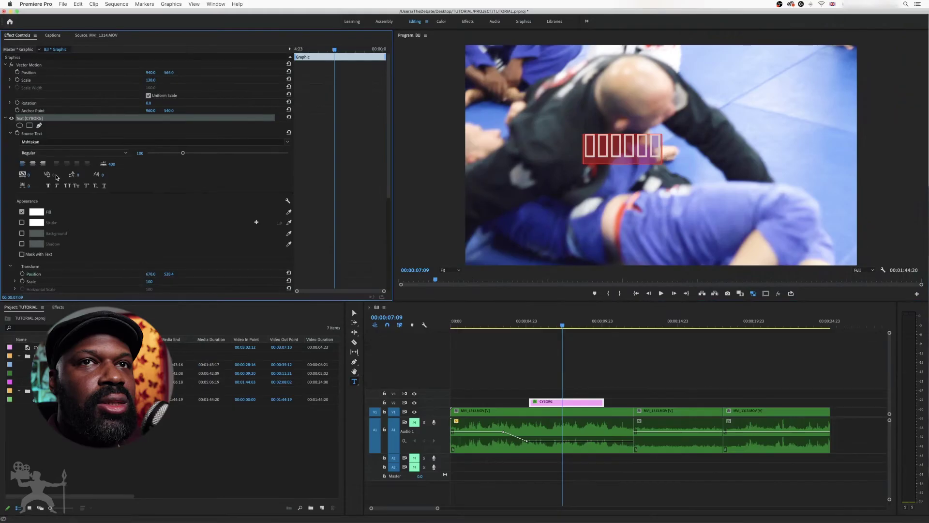
click(286, 142)
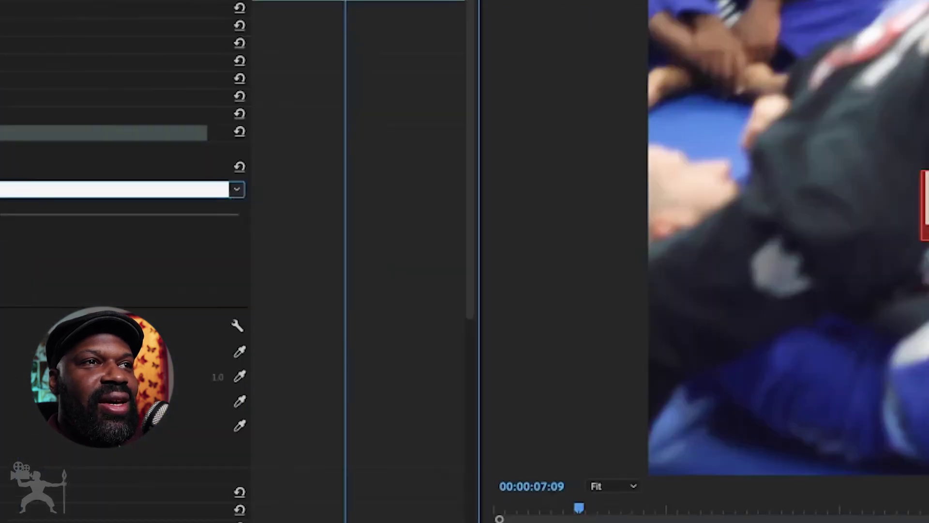
click(245, 431)
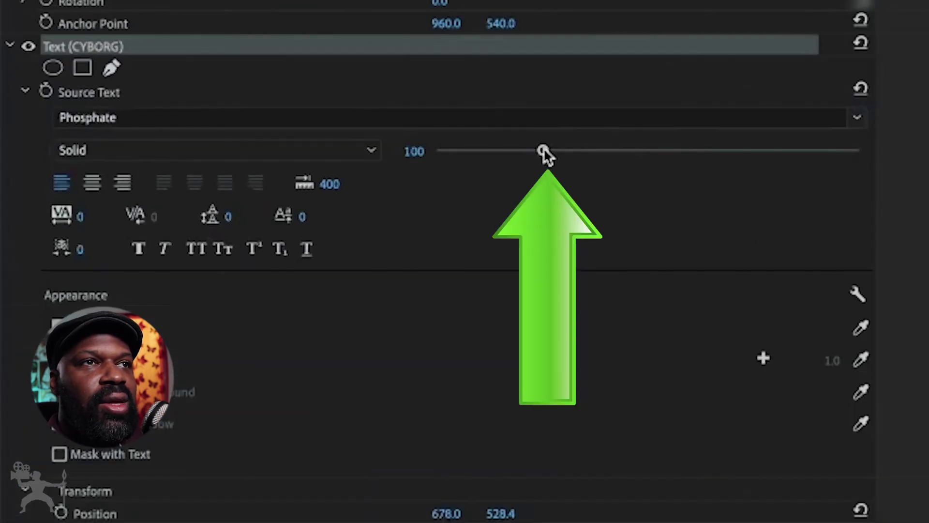
drag(182, 153, 202, 154)
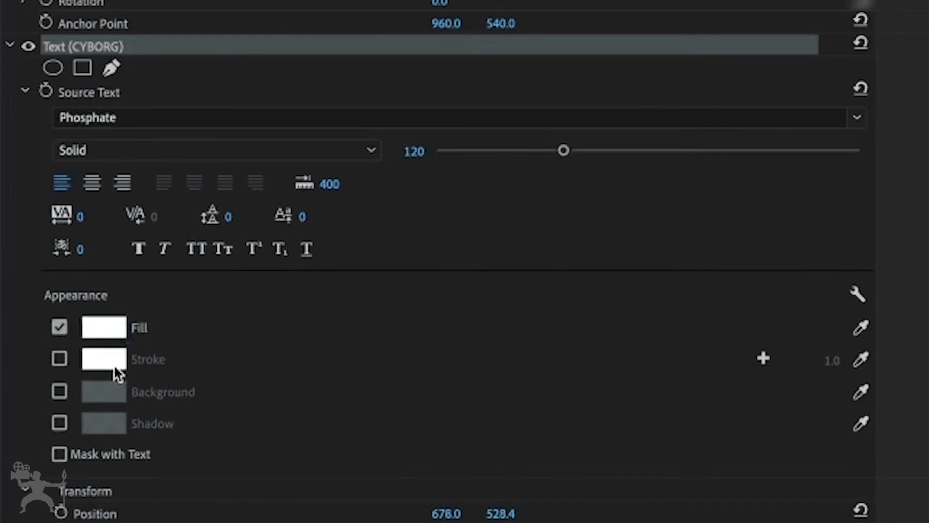
Change the CYBORG text's fill color to yellow, FFFD00.
click(103, 328)
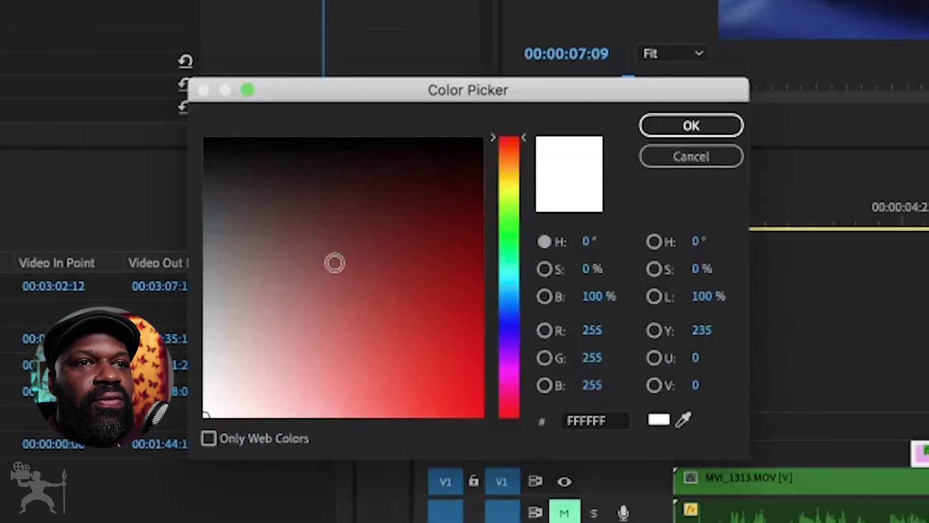
drag(472, 412, 542, 469)
drag(489, 384, 437, 284)
mouse_move(504, 321)
mouse_down()
mouse_move(519, 311)
mouse_move(525, 180)
mouse_move(529, 189)
mouse_up()
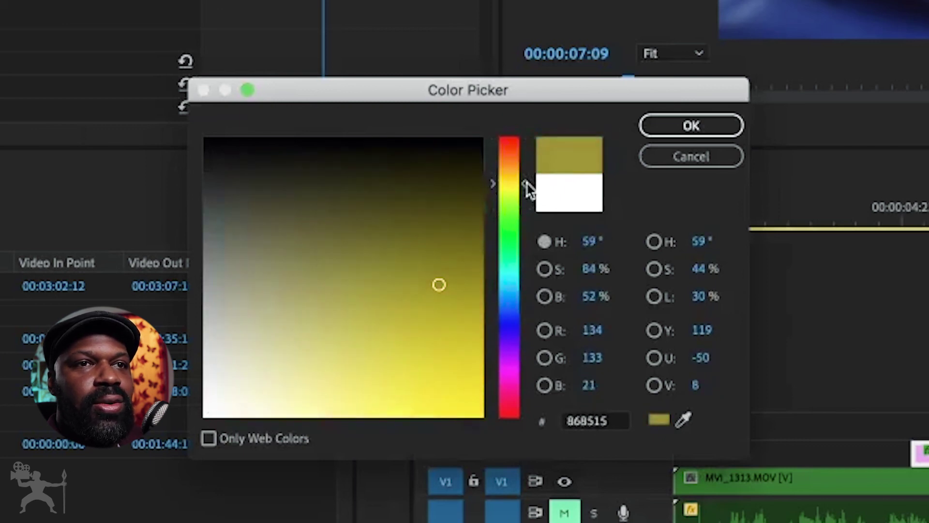
drag(432, 284, 519, 420)
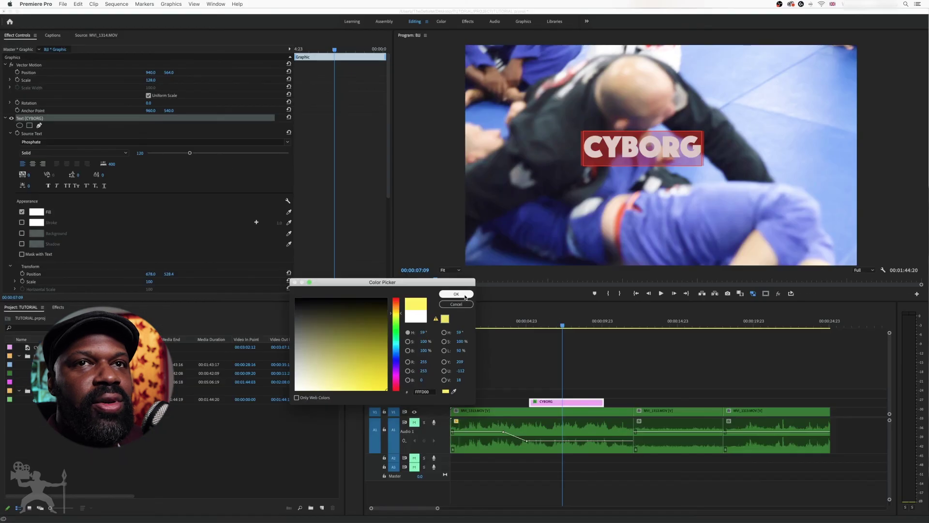
click(691, 126)
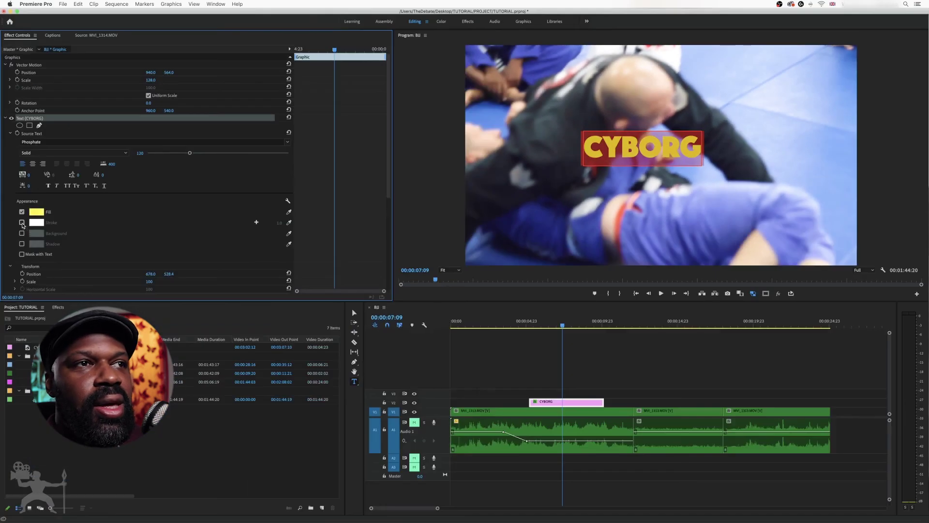
Enable a stroke on the CYBORG text and set its color to black, 000000.
click(22, 223)
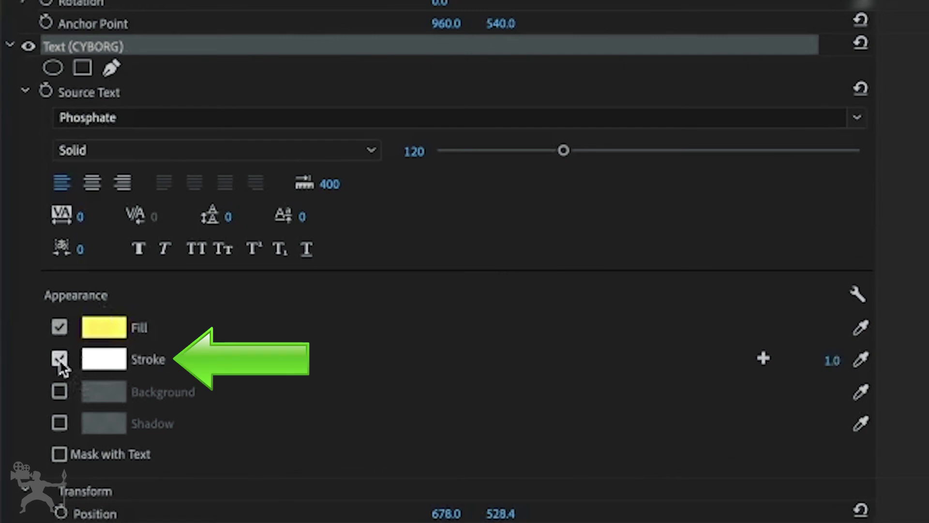
click(108, 366)
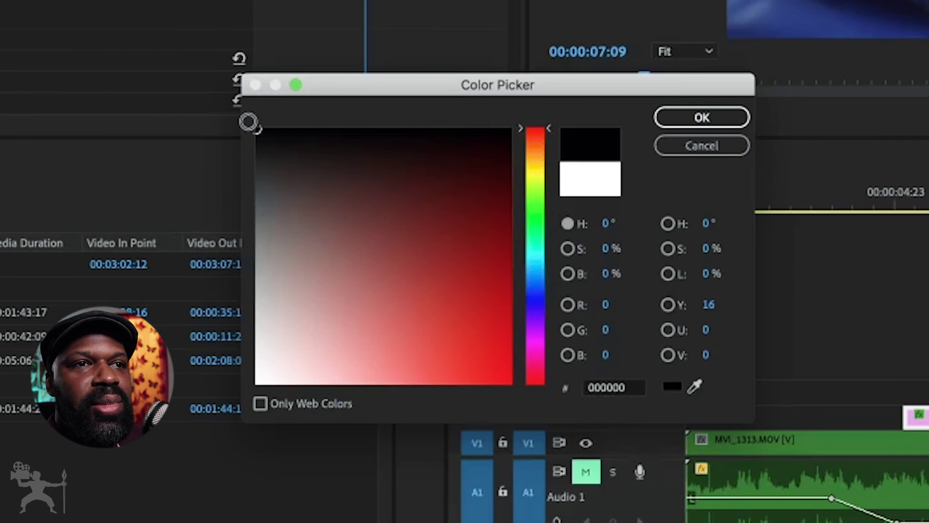
click(702, 118)
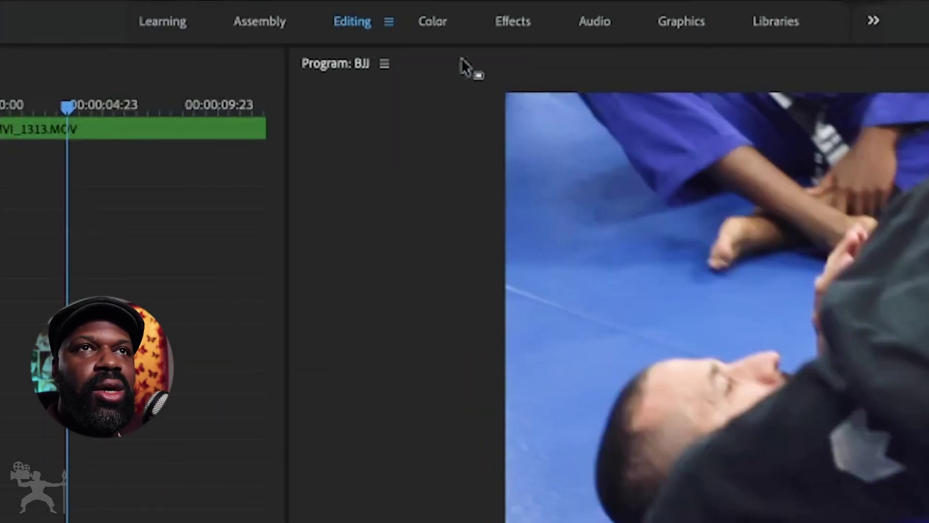
In the Color workspace, correct the first MVI_1313.MOV piece: temperature 2.5, tint -0.6, exposure -0.4, contrast 24.7, shadows -6.3 and saturation 137.3.
click(438, 23)
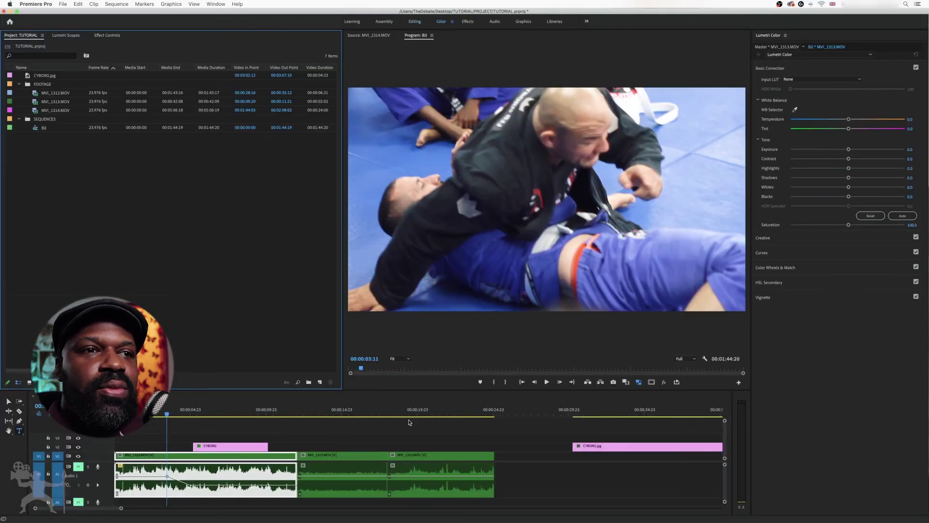
scroll(183, 464, down, 1)
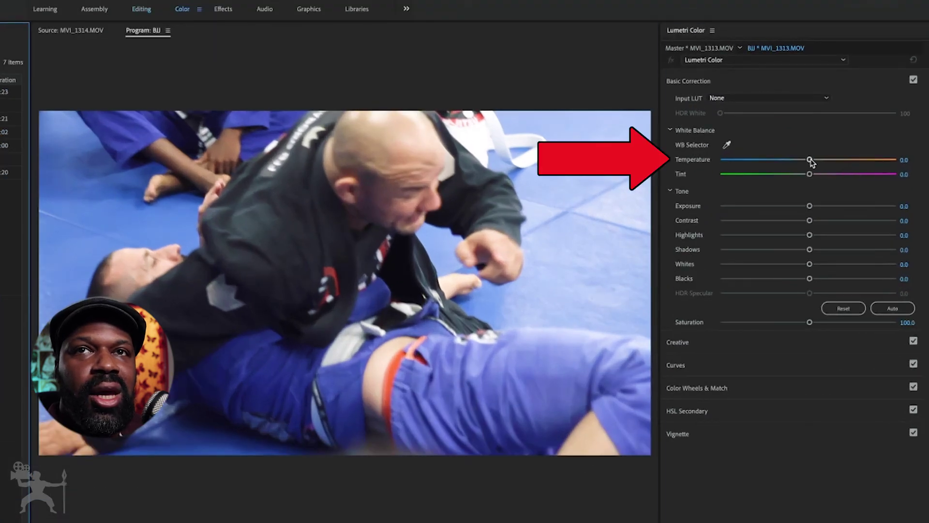
mouse_move(810, 160)
mouse_down()
mouse_move(868, 161)
mouse_move(781, 160)
mouse_move(805, 162)
mouse_up()
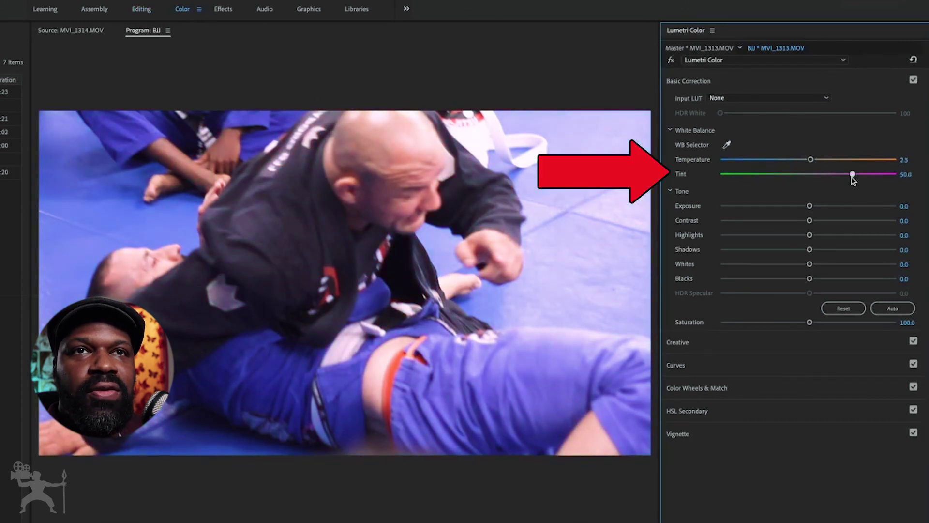
drag(838, 176, 831, 226)
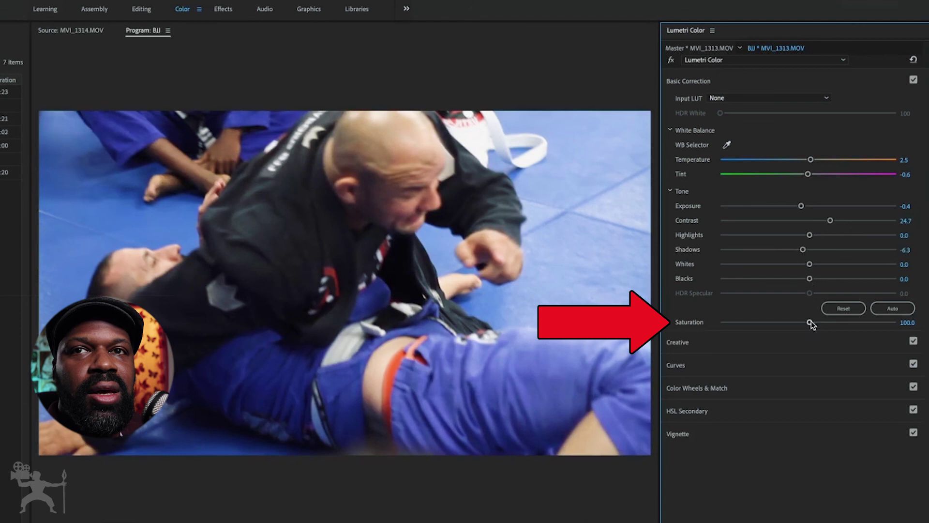
drag(848, 327, 847, 327)
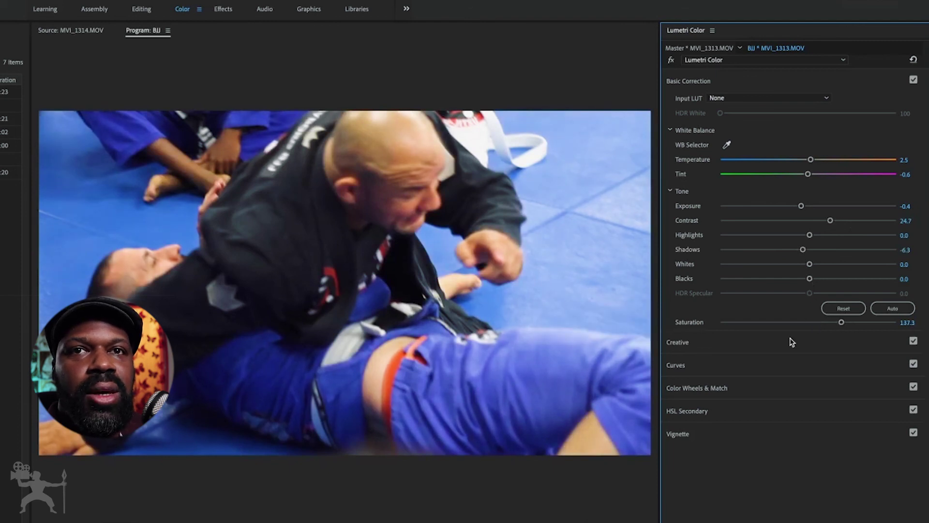
Review the available Input LUTs without applying one, and show the Lumetri Creative settings in place of Basic Correction.
click(826, 98)
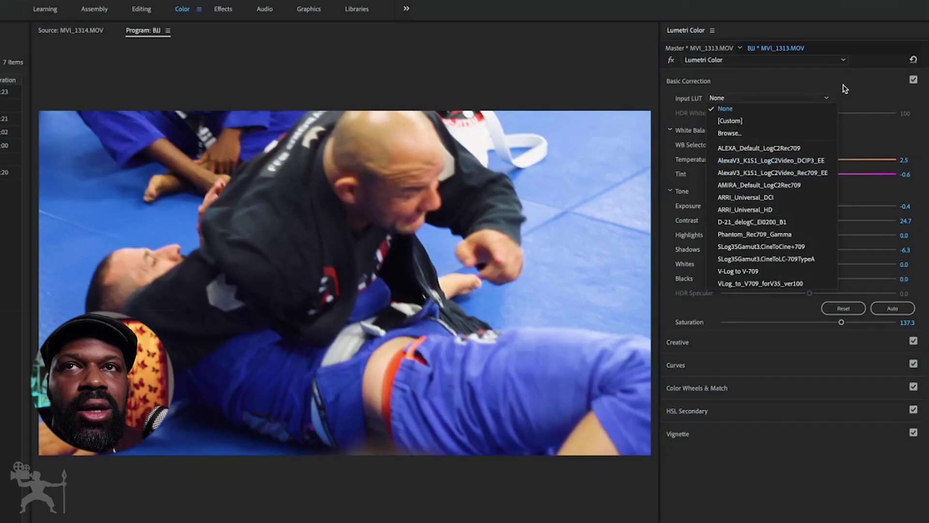
click(844, 89)
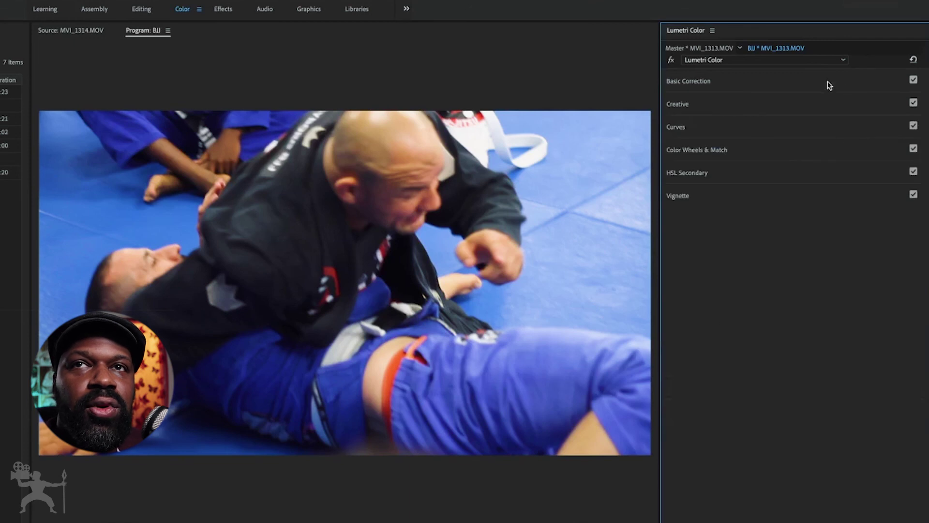
click(829, 86)
click(858, 84)
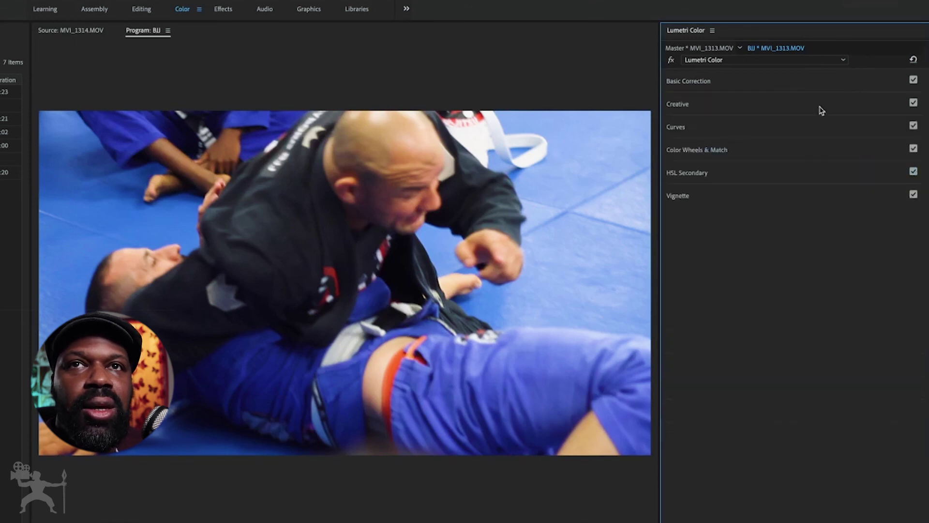
click(761, 106)
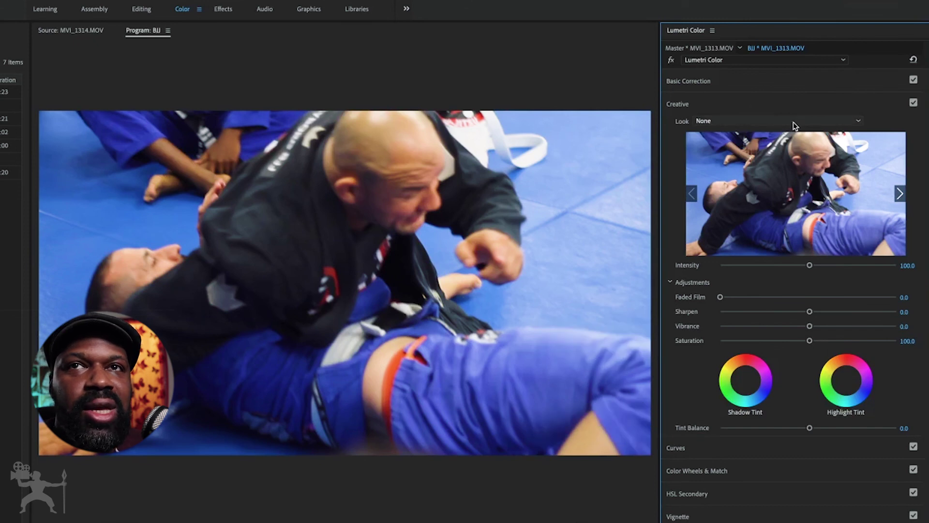
Shape the clip's white RGB curve into a gentle S, lowering the shadows and slightly lifting the highlights.
click(765, 110)
click(737, 128)
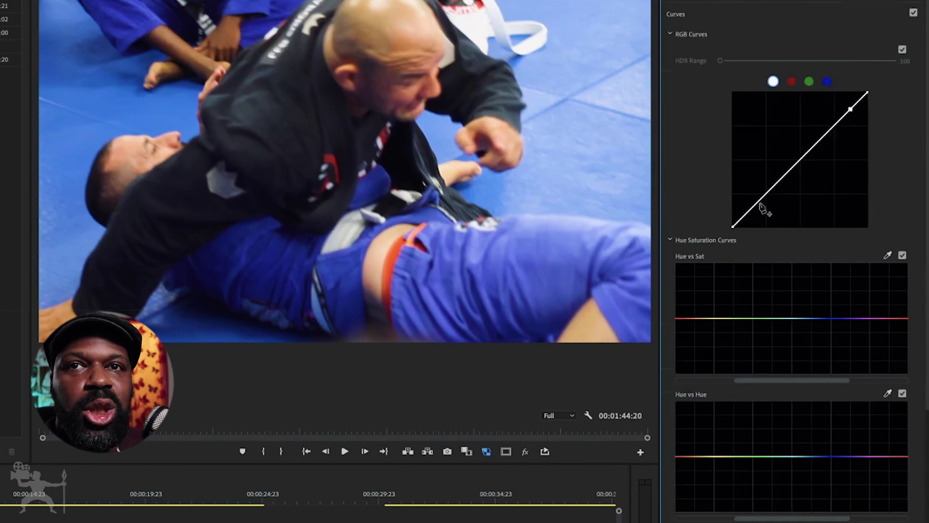
drag(757, 205, 763, 207)
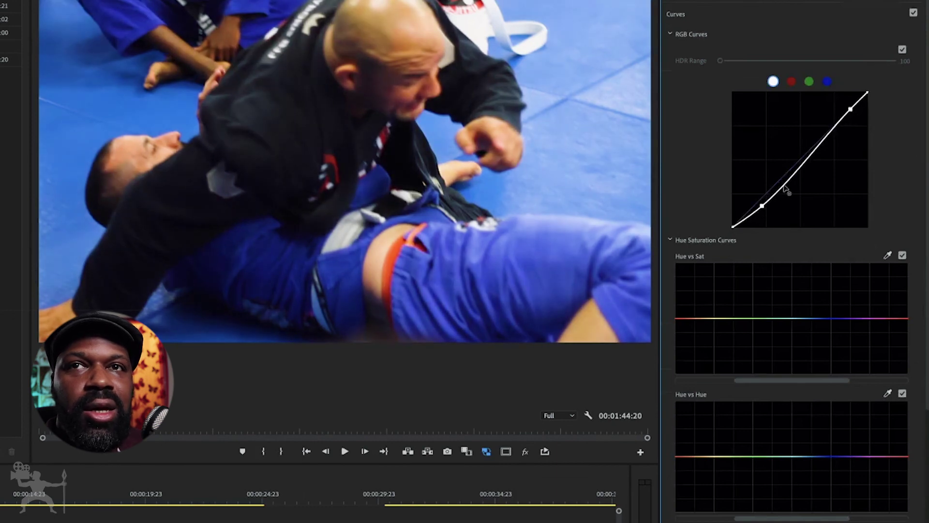
drag(850, 110, 848, 107)
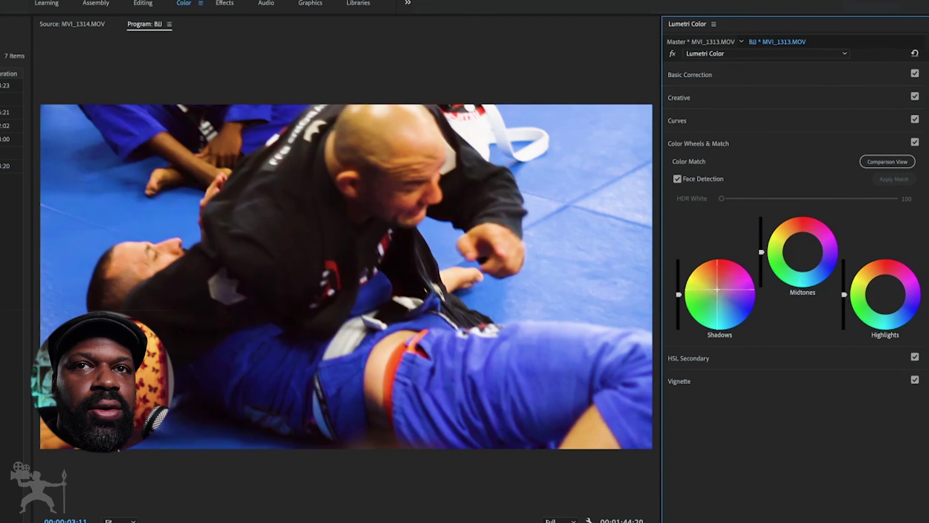
Adjust the color wheels: keep the Shadows tint near neutral, shift Midtones slightly toward green-cyan, and slightly raise the Midtones and Highlights brightness.
drag(717, 289, 719, 293)
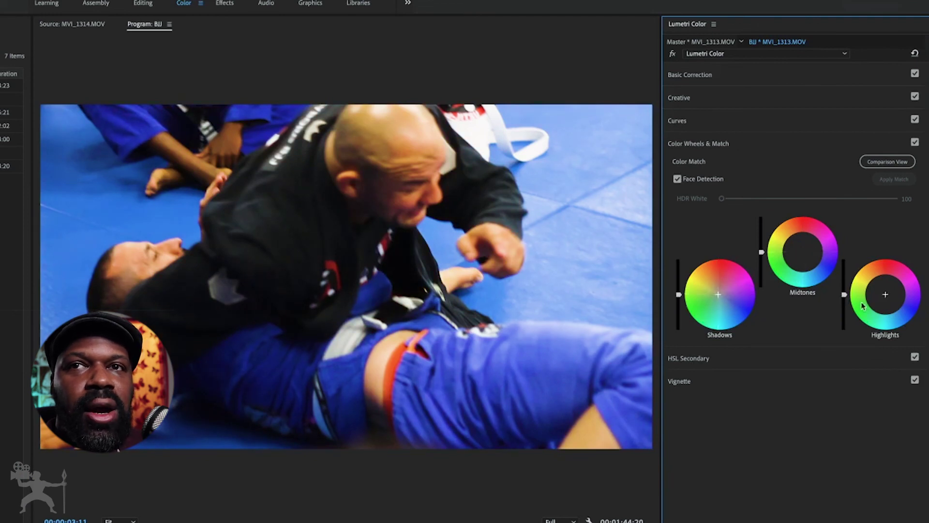
drag(802, 251, 805, 257)
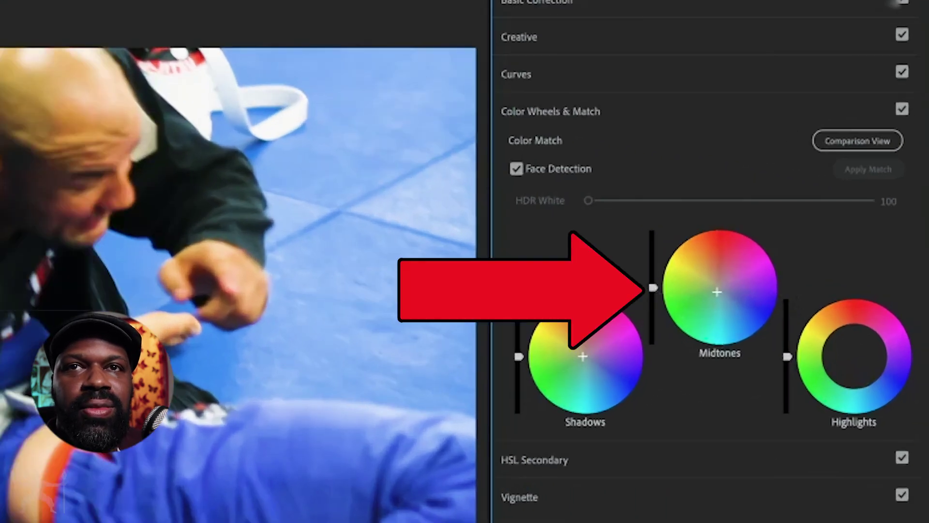
drag(761, 255, 761, 266)
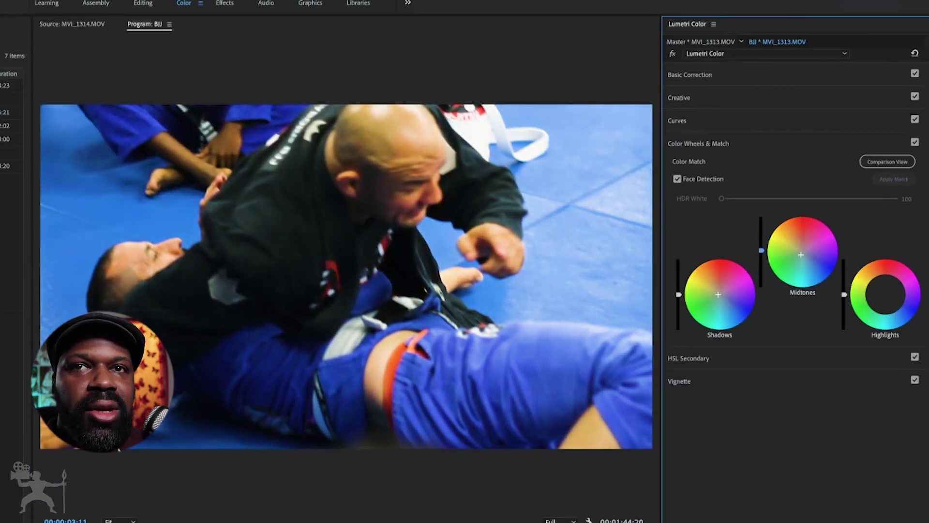
drag(845, 295, 845, 287)
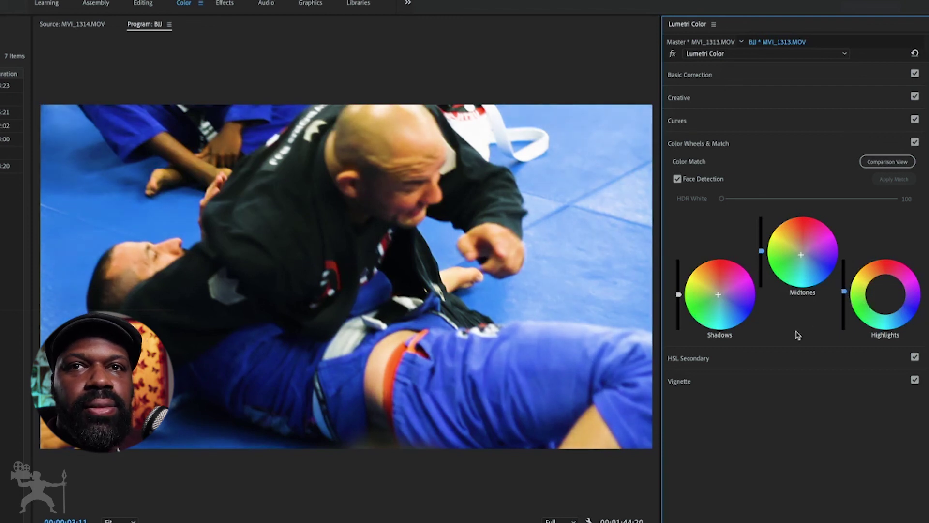